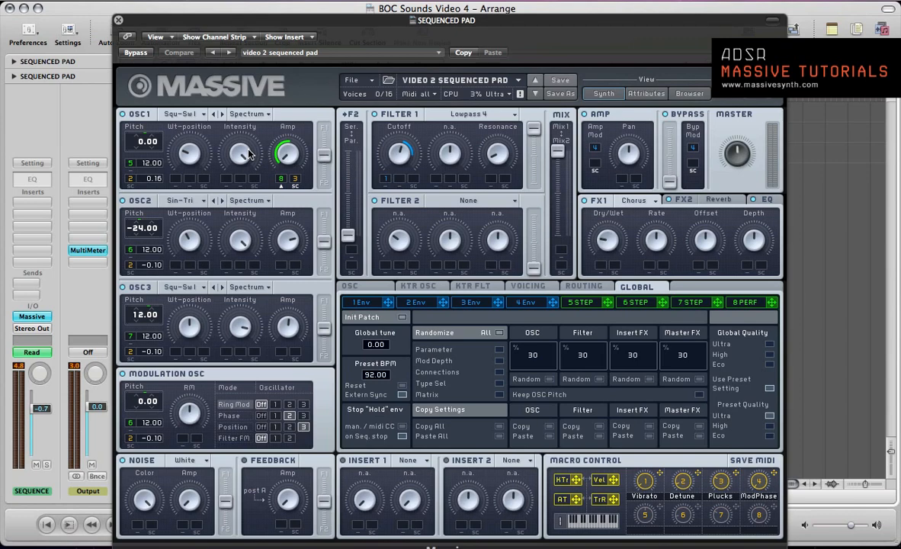
# - Close the synth window, select the SEQUENCED PAD track and play its regions soloed
pyautogui.press('super+w')
pyautogui.click(189, 113)
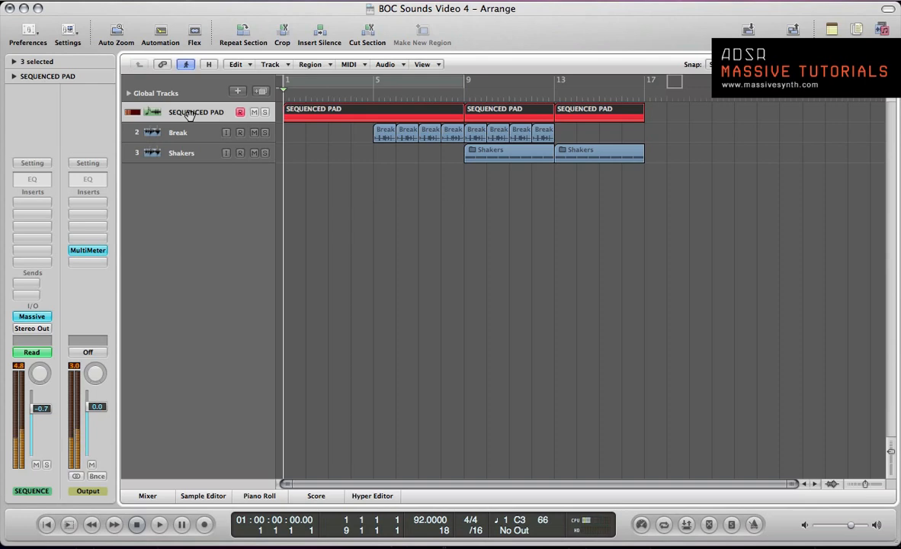
pyautogui.press('v')
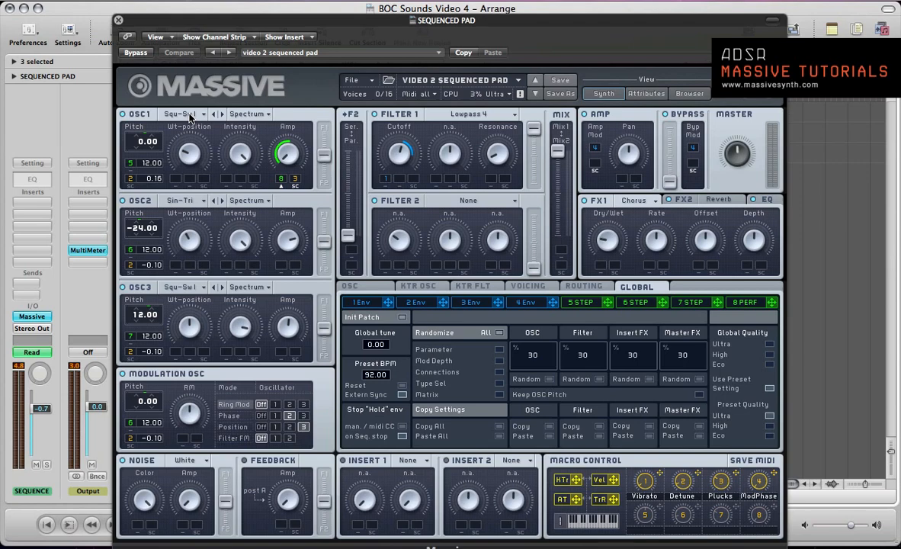
pyautogui.press('v')
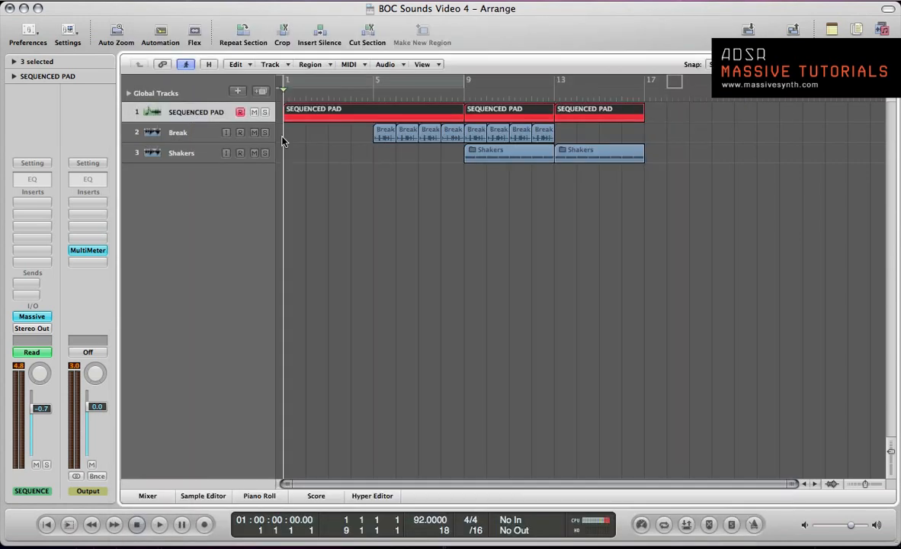
pyautogui.hotkey('ctrl', 's')
pyautogui.press('space')
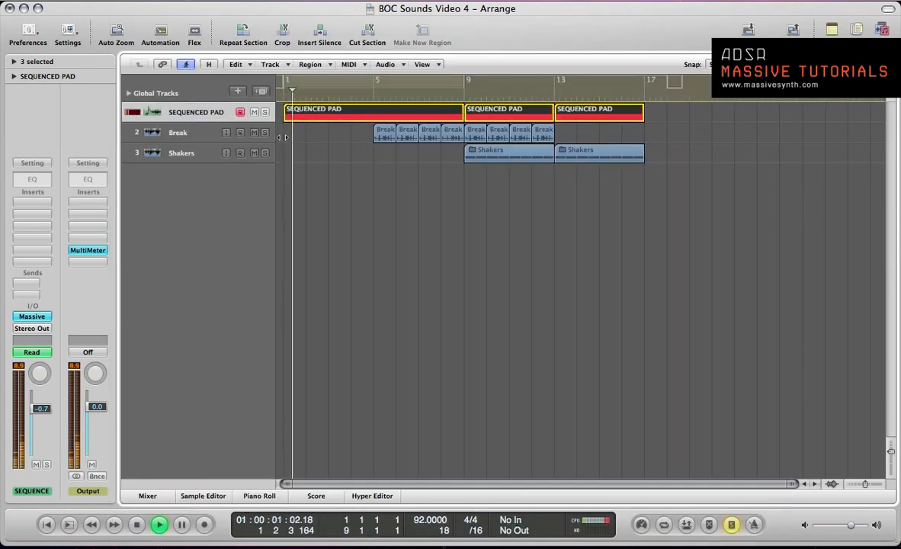
# - Reopen the Massive window and show its FX2 Reverb settings
pyautogui.press('v')
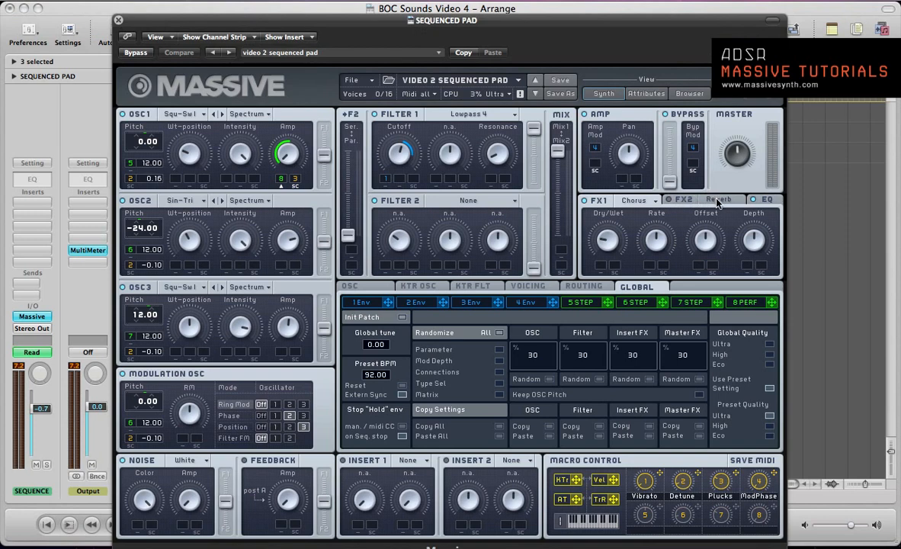
pyautogui.click(682, 201)
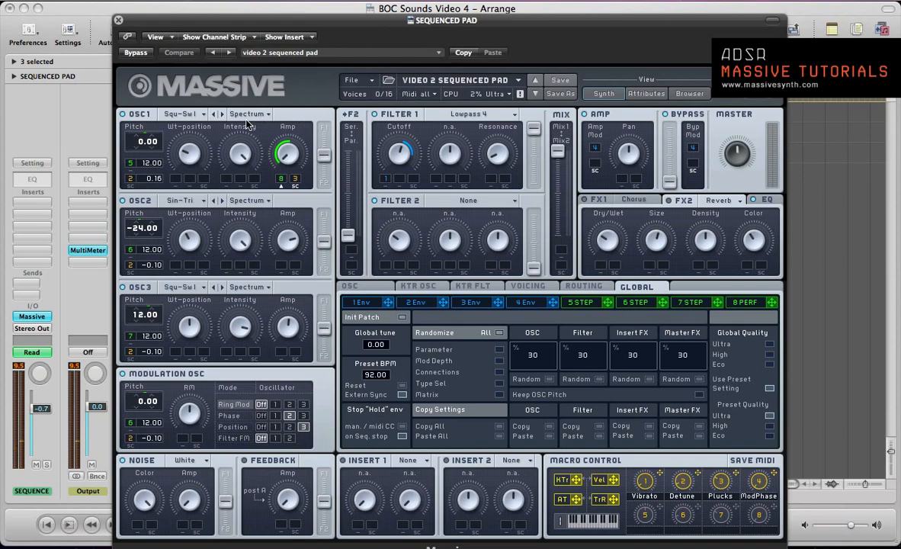
# - Insert the stereo PSPaudioware PSP oldTimer compressor on the SEQUENCED PAD channel
pyautogui.click(30, 201)
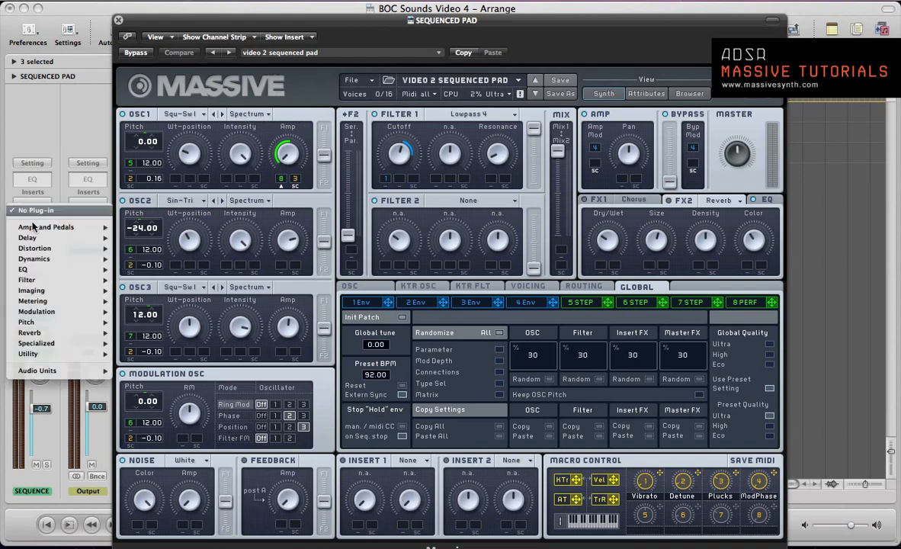
pyautogui.moveTo(45, 371)
pyautogui.moveTo(202, 364)
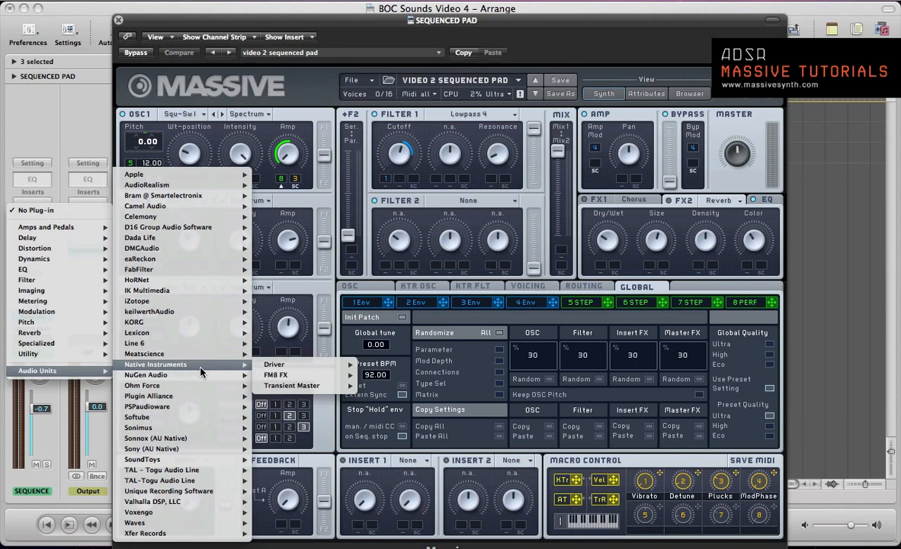
pyautogui.moveTo(191, 406)
pyautogui.moveTo(289, 408)
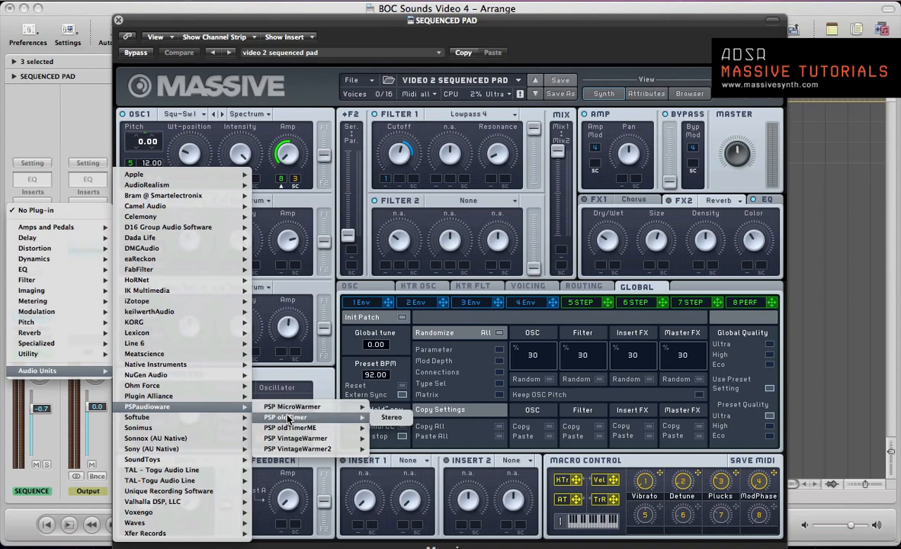
pyautogui.click(390, 417)
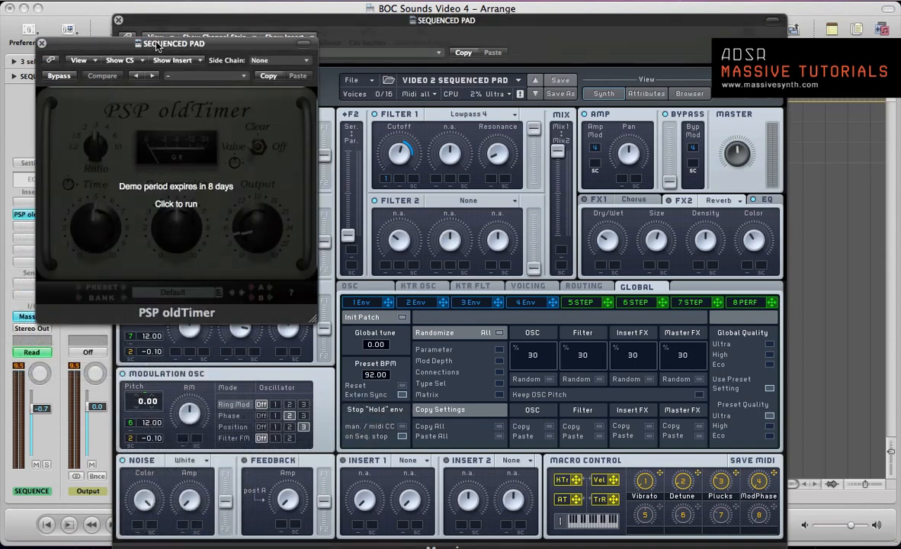
# - Close the Massive window and start the PSP oldTimer demo
pyautogui.moveTo(161, 46); pyautogui.dragTo(352, 104)
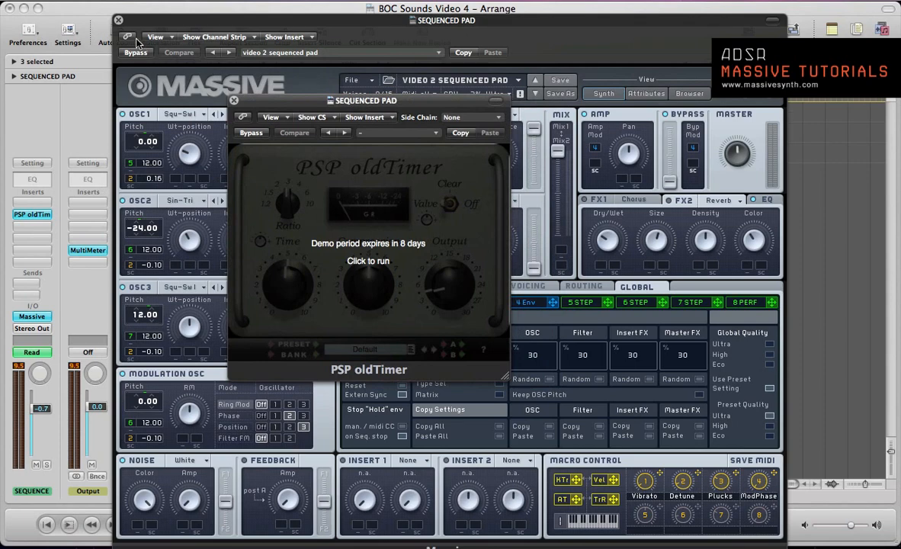
pyautogui.click(118, 20)
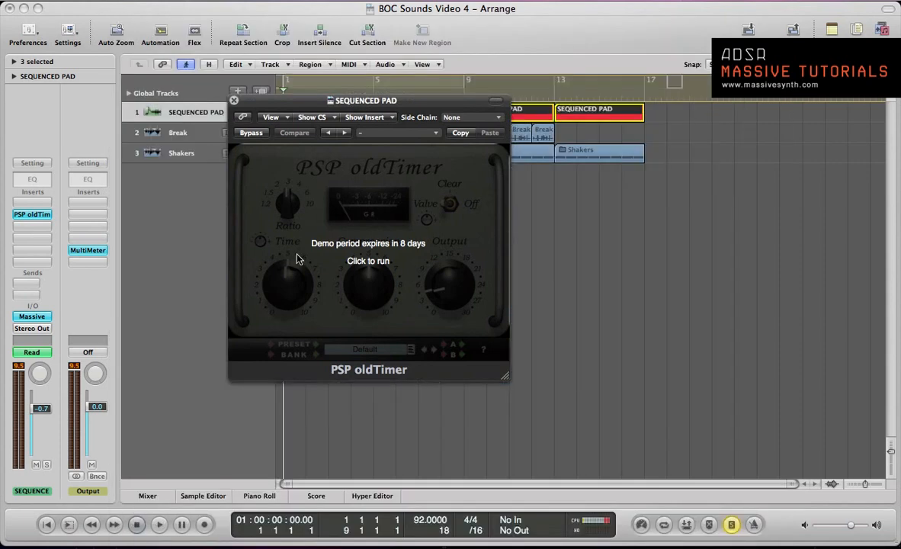
pyautogui.click(360, 246)
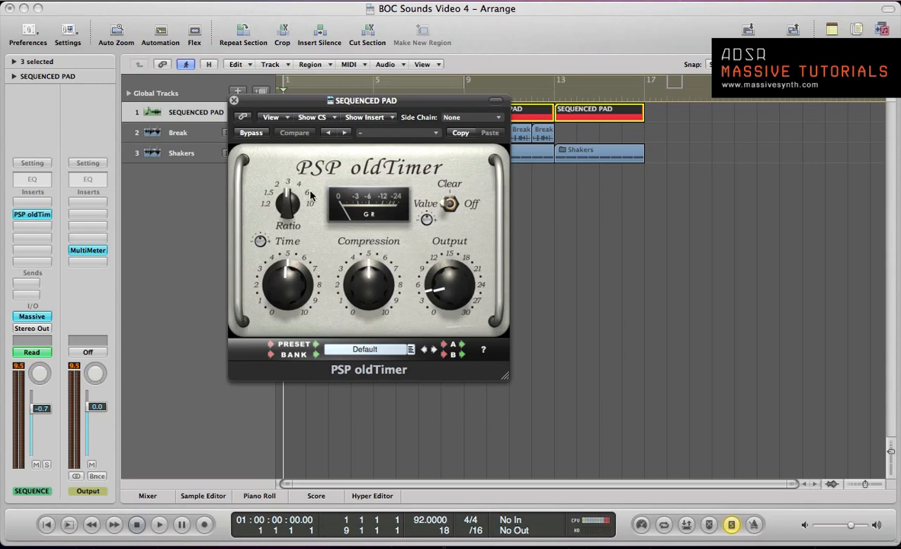
# - Move the compressor window clear of the track list and set Ratio to 4 while auditioning the pad
pyautogui.press('space')
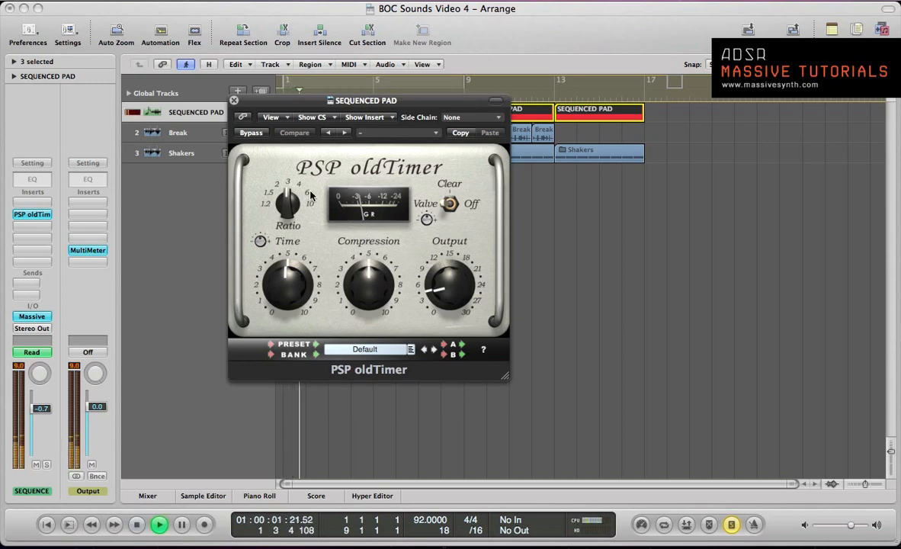
pyautogui.moveTo(289, 118); pyautogui.dragTo(452, 102)
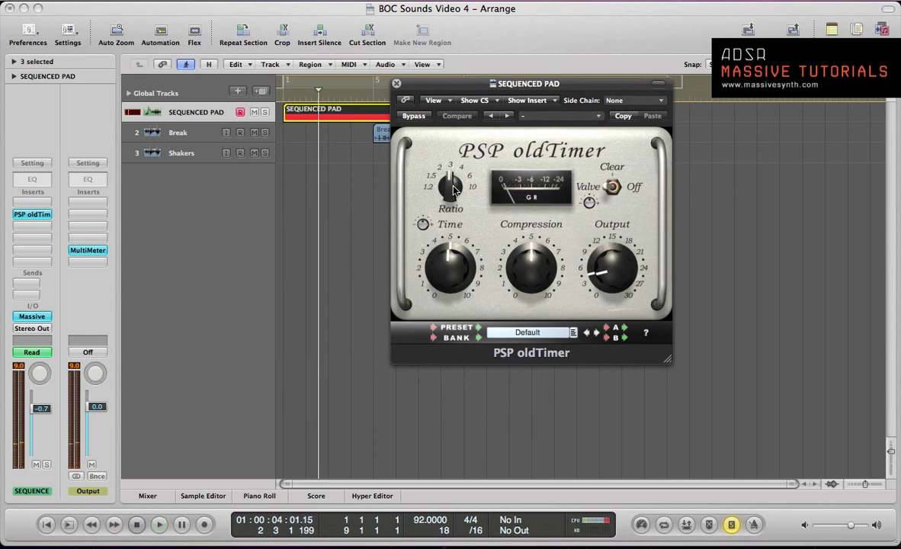
pyautogui.moveTo(454, 184); pyautogui.dragTo(453, 173)
pyautogui.press('space')
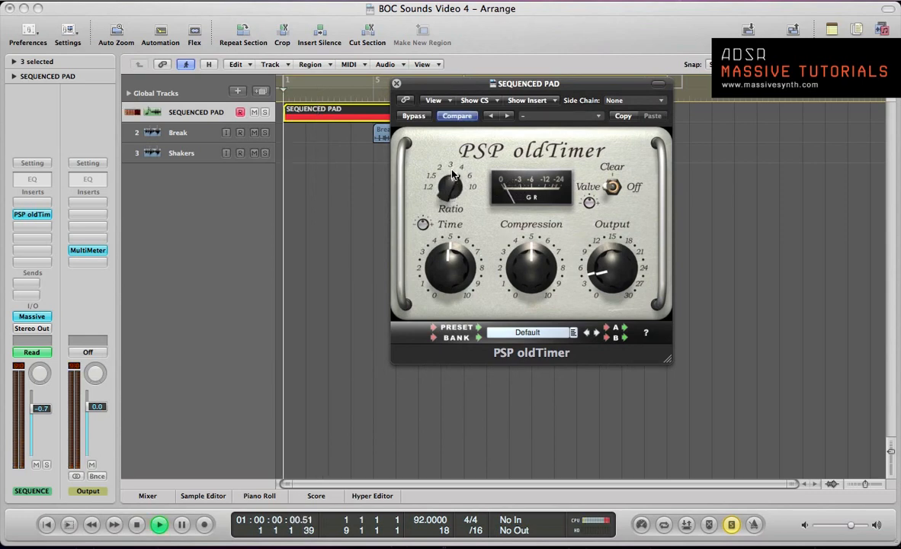
pyautogui.press('space')
pyautogui.press('space')
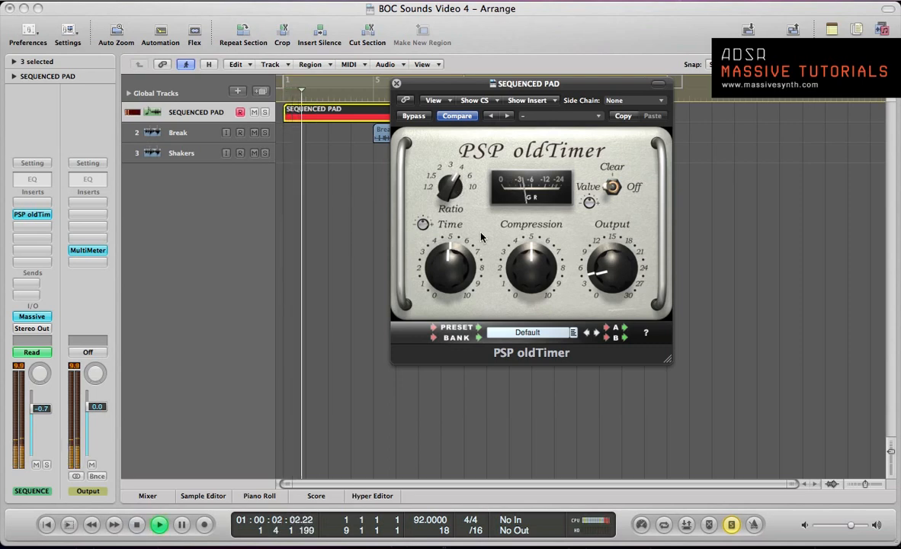
# - Lower the compressor's Time to about 4 and audition the pad
pyautogui.press('space')
pyautogui.moveTo(455, 283); pyautogui.dragTo(456, 290)
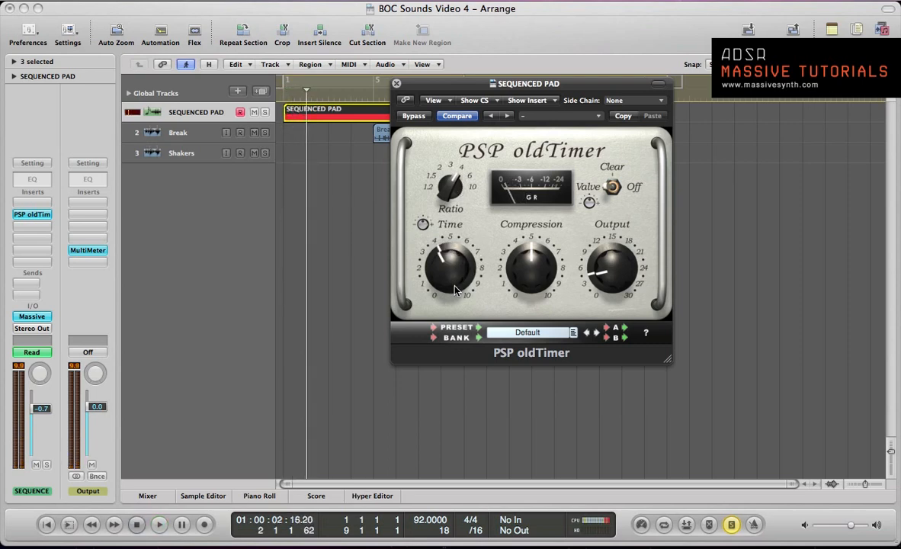
pyautogui.press('space')
pyautogui.press('space')
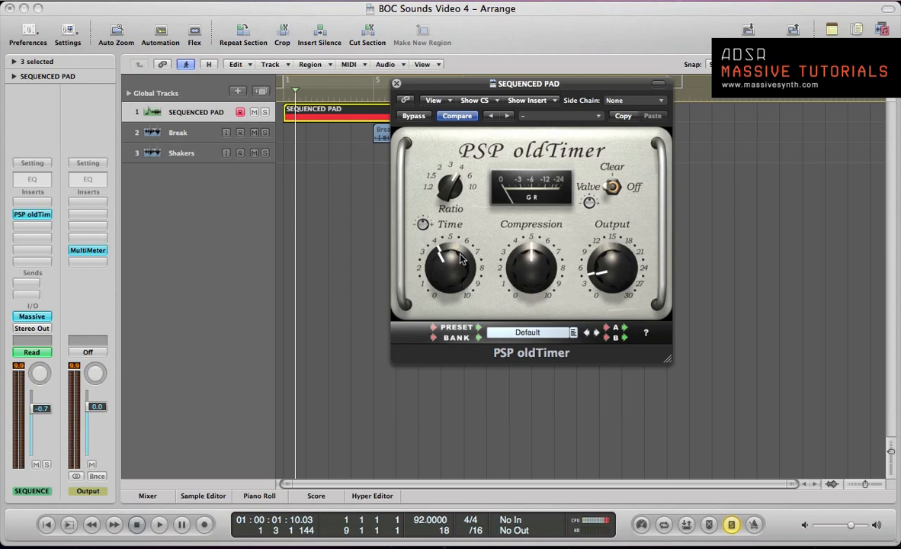
pyautogui.press('space')
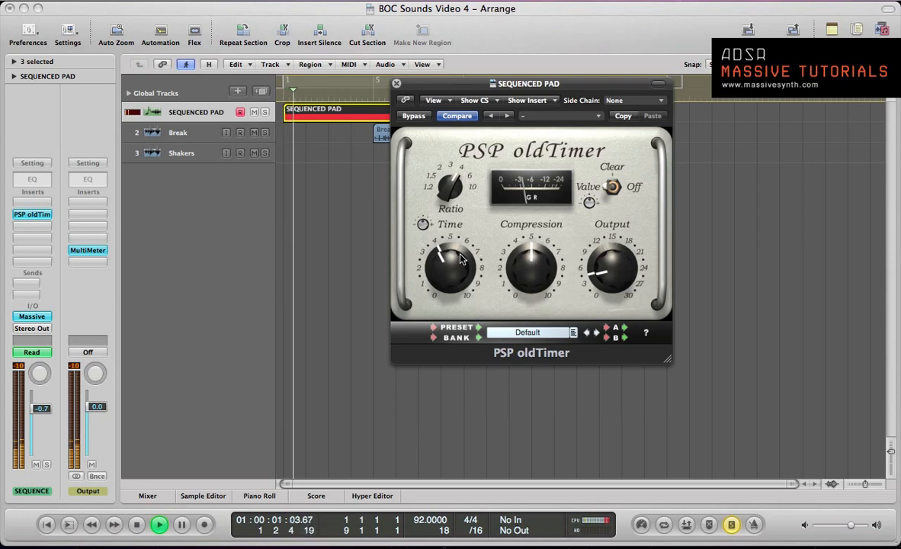
# - Raise the Compression amount to about 5.5 and play the pad to check the gain reduction
pyautogui.moveTo(540, 257); pyautogui.dragTo(538, 248)
pyautogui.press('space')
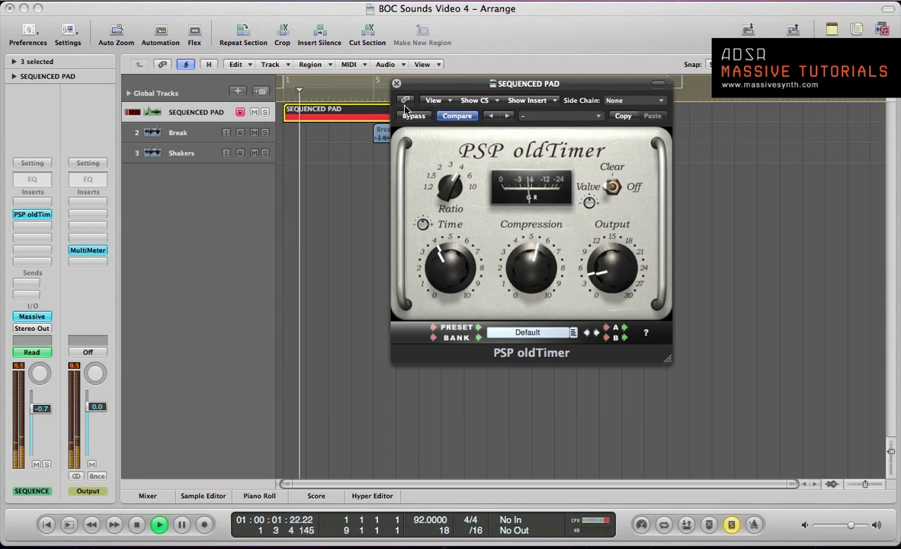
pyautogui.press('space')
pyautogui.press('space')
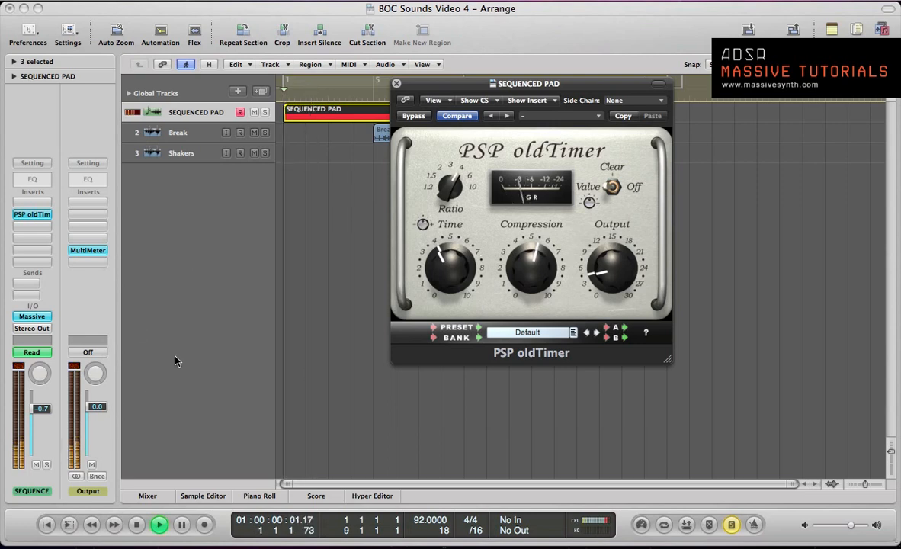
pyautogui.press('space')
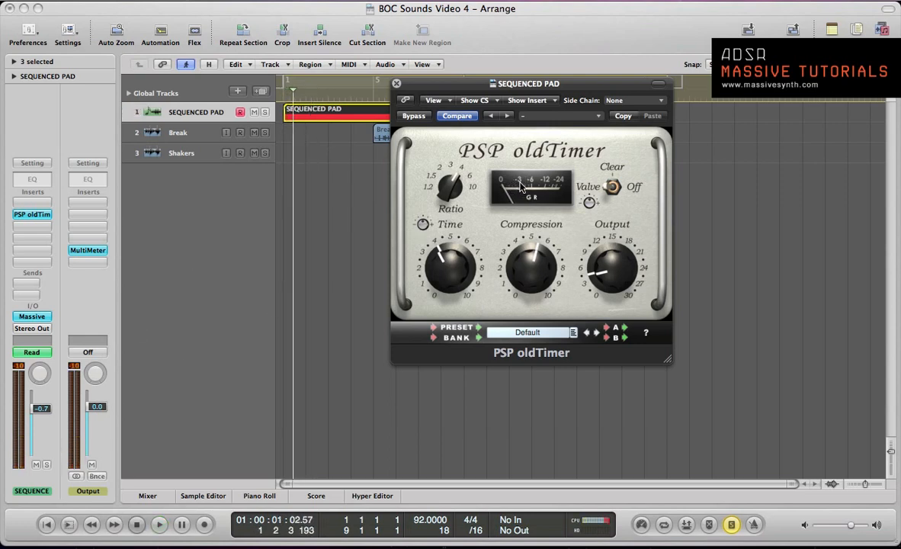
# - Play the pad from the start and compare its sound with PSP oldTimer bypassed and active
pyautogui.press('space')
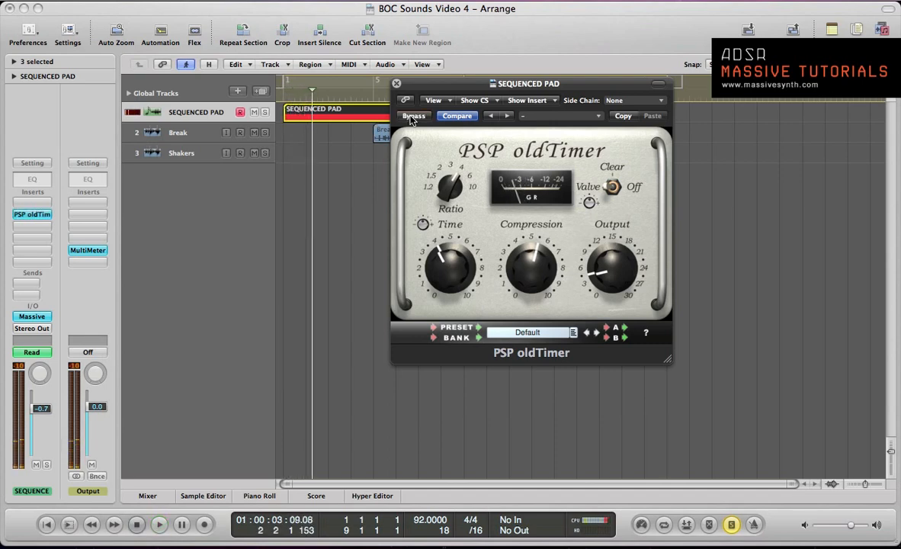
pyautogui.press('space')
pyautogui.press('Return')
pyautogui.press('space')
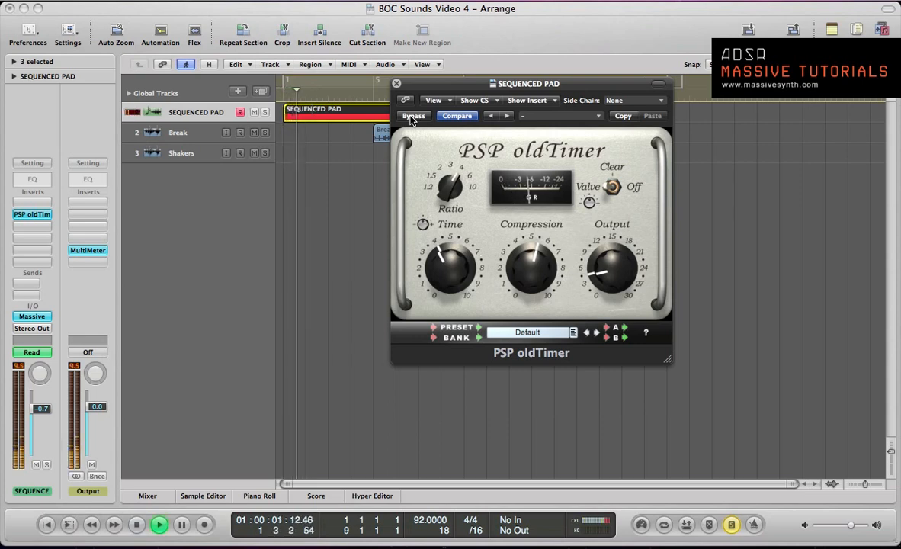
pyautogui.click(413, 116)
pyautogui.click(413, 116)
pyautogui.press('space')
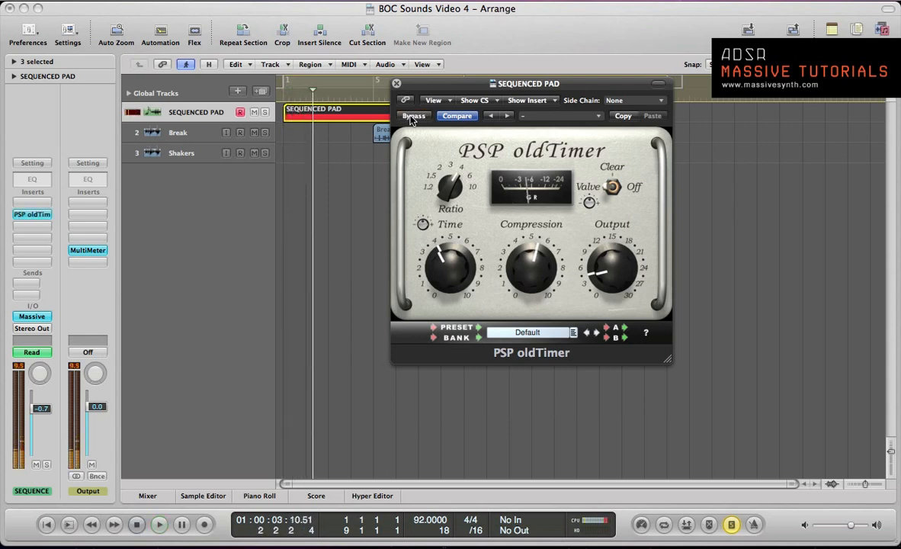
pyautogui.press('Return')
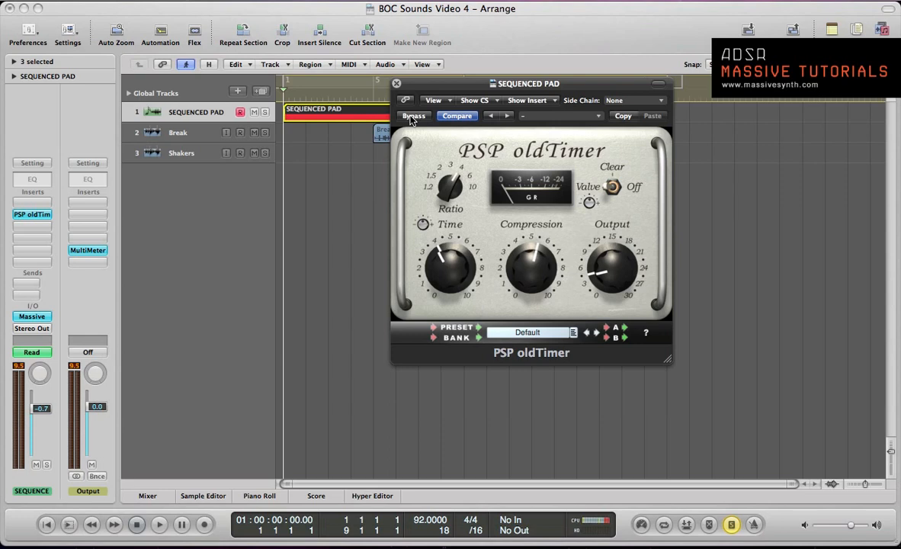
pyautogui.press('space')
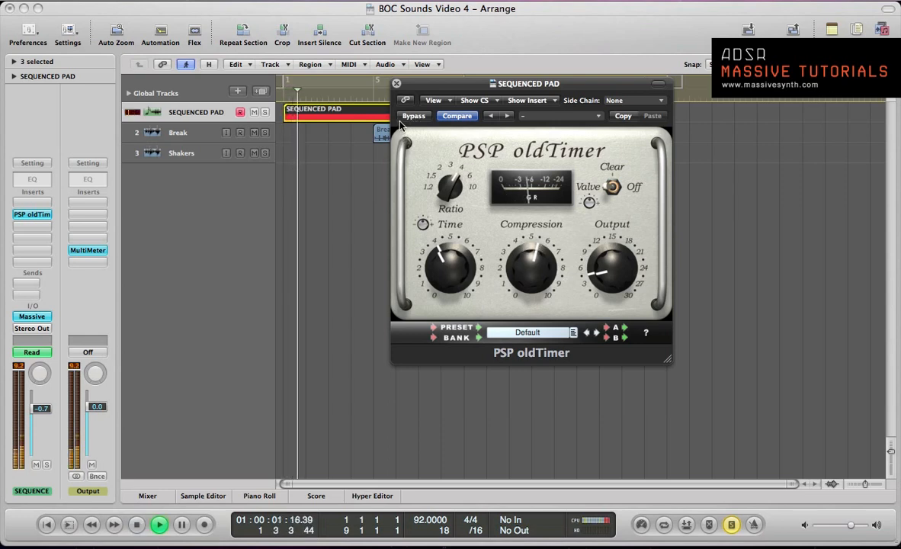
pyautogui.click(411, 119)
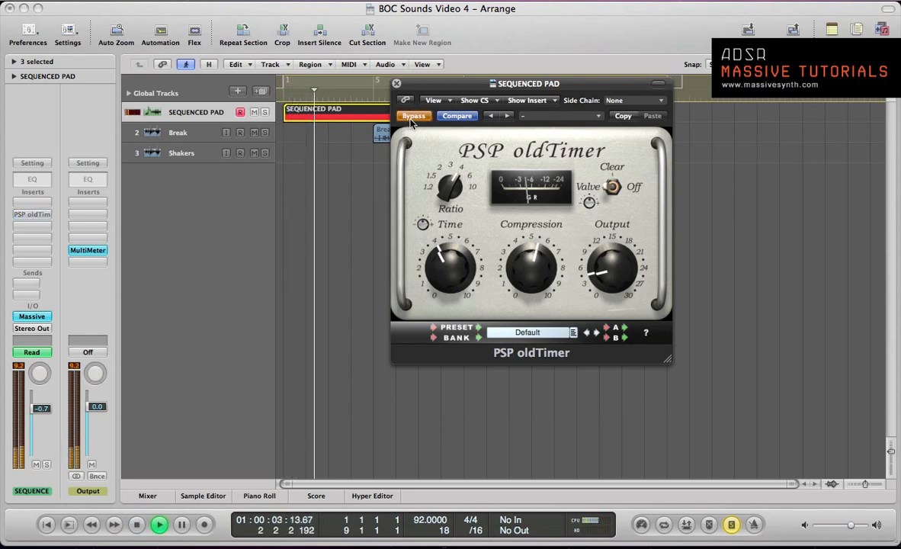
pyautogui.click(411, 119)
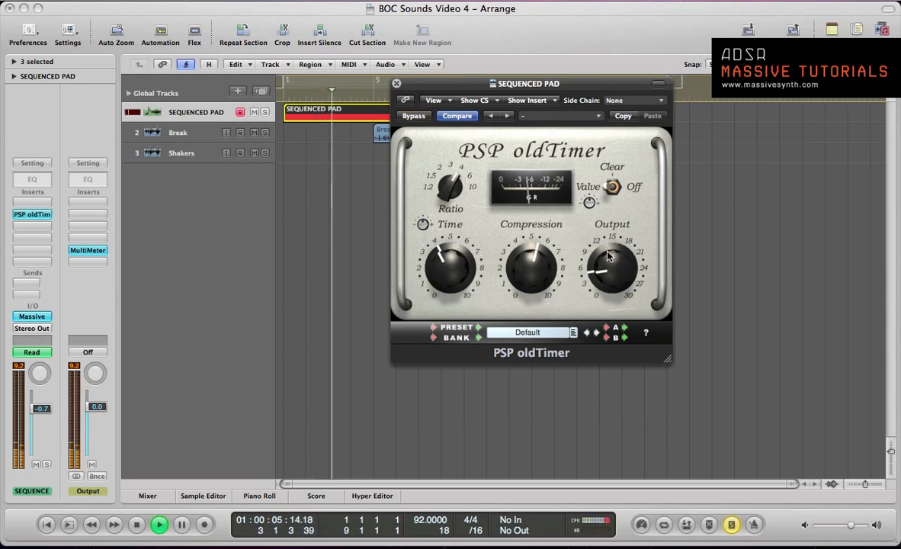
# - Raise the compressor's Output to about 6 and compare the bypassed and active levels during playback
pyautogui.moveTo(608, 251); pyautogui.dragTo(608, 247)
pyautogui.press('space')
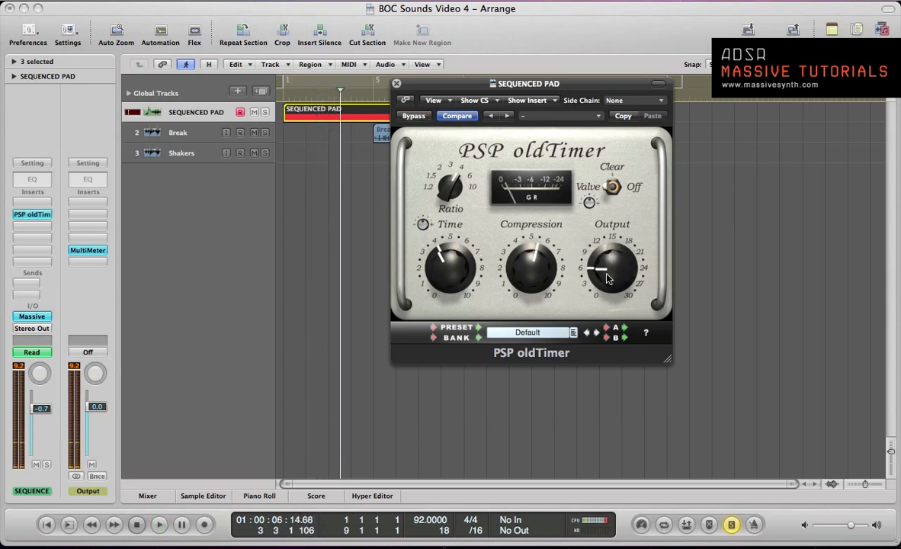
pyautogui.press('Return')
pyautogui.press('space')
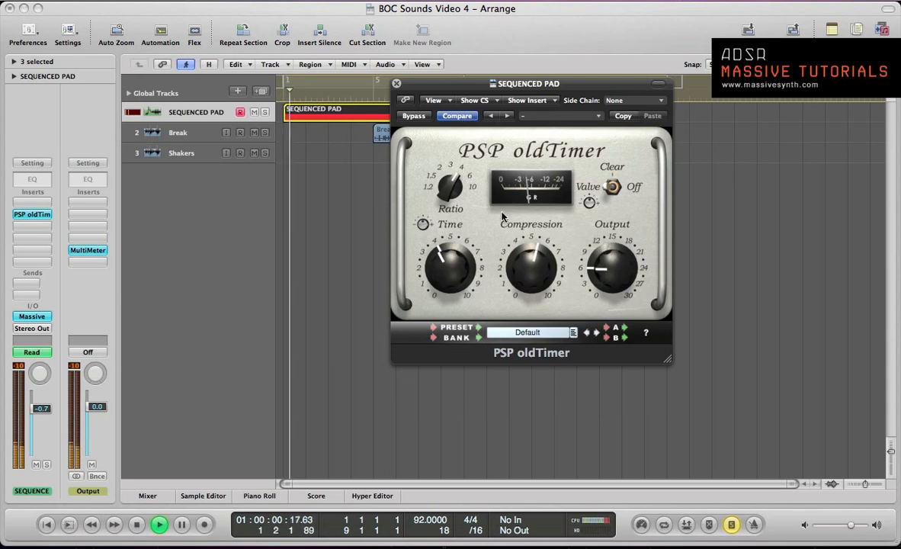
pyautogui.click(412, 117)
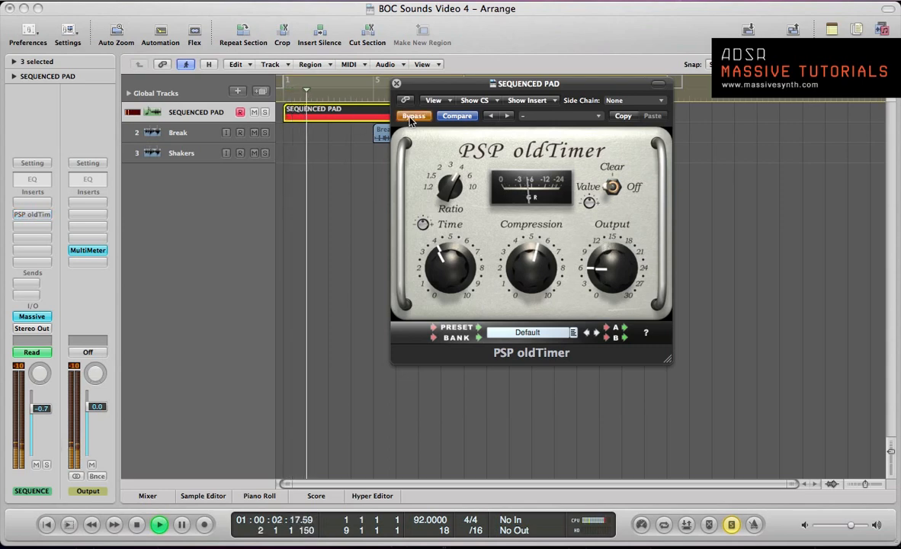
pyautogui.click(412, 117)
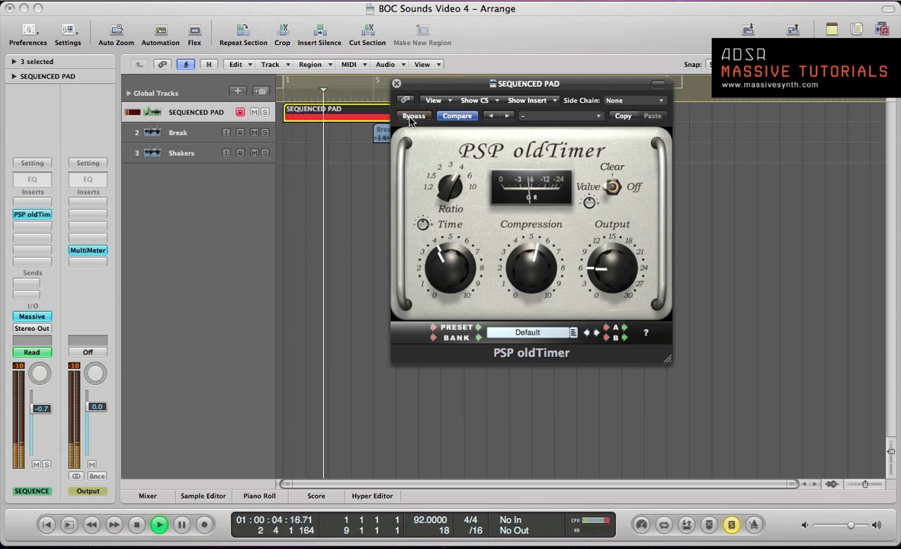
pyautogui.press('space')
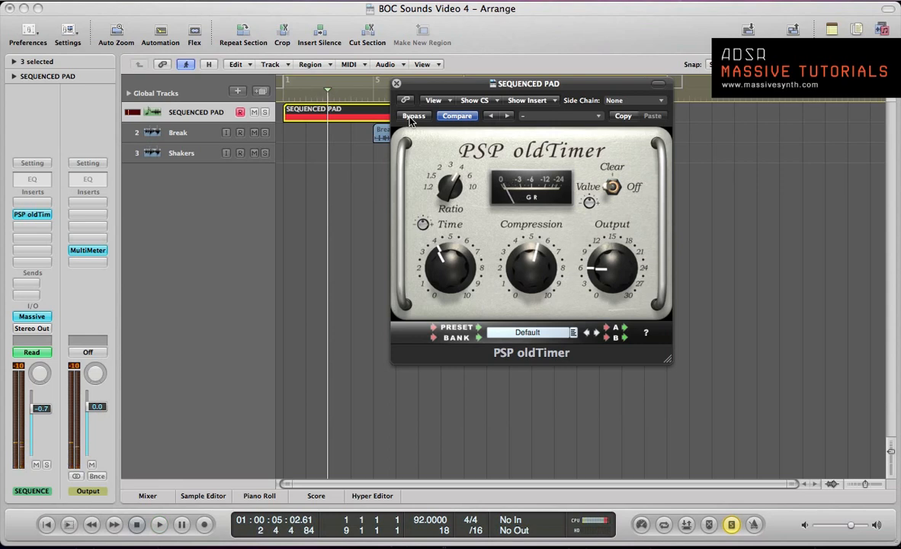
# - Turn off solo mode and close the PSP oldTimer compressor
pyautogui.press('s')
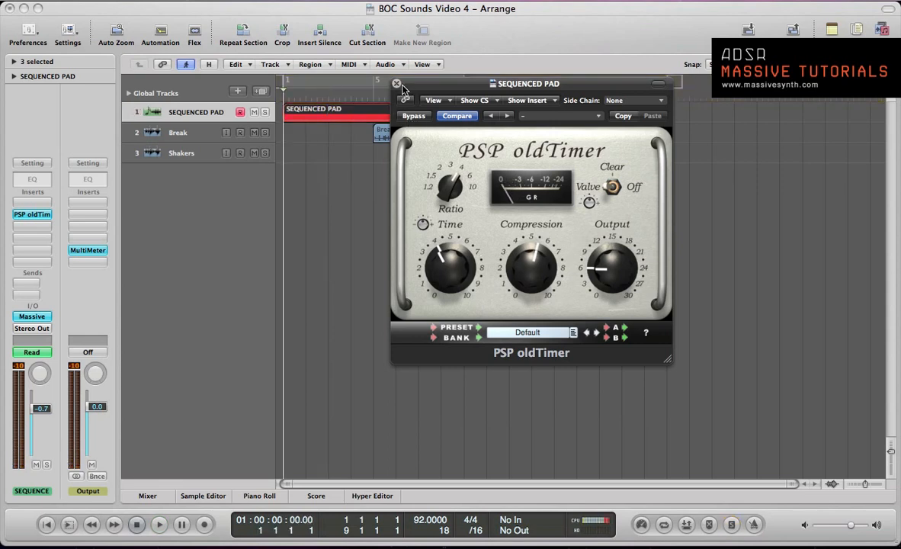
pyautogui.click(396, 84)
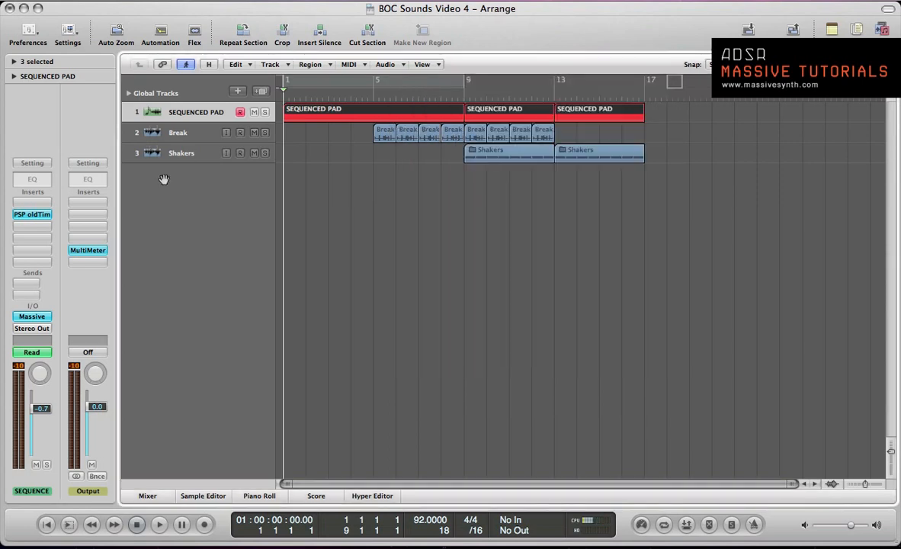
# - Insert the stereo Chorus-60-AU-Effect from TAL-Togu Audio Line below PSP oldTimer on the SEQUENCED PAD channel and move its window over the arrangement
pyautogui.click(36, 228)
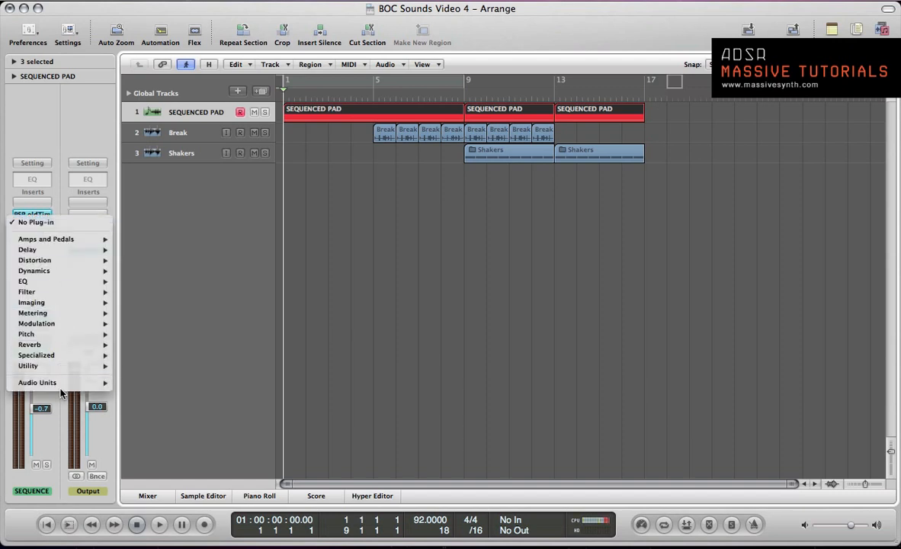
pyautogui.moveTo(58, 382)
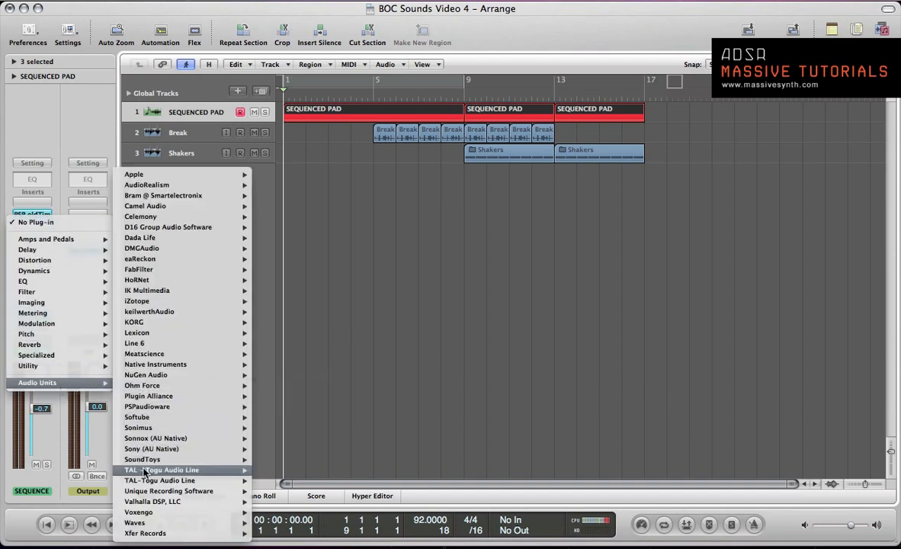
pyautogui.moveTo(144, 472)
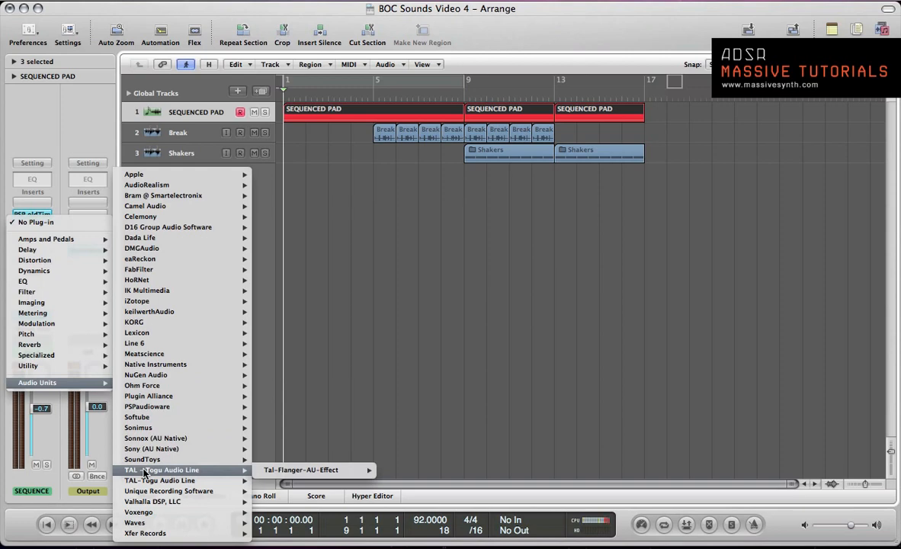
pyautogui.moveTo(294, 492)
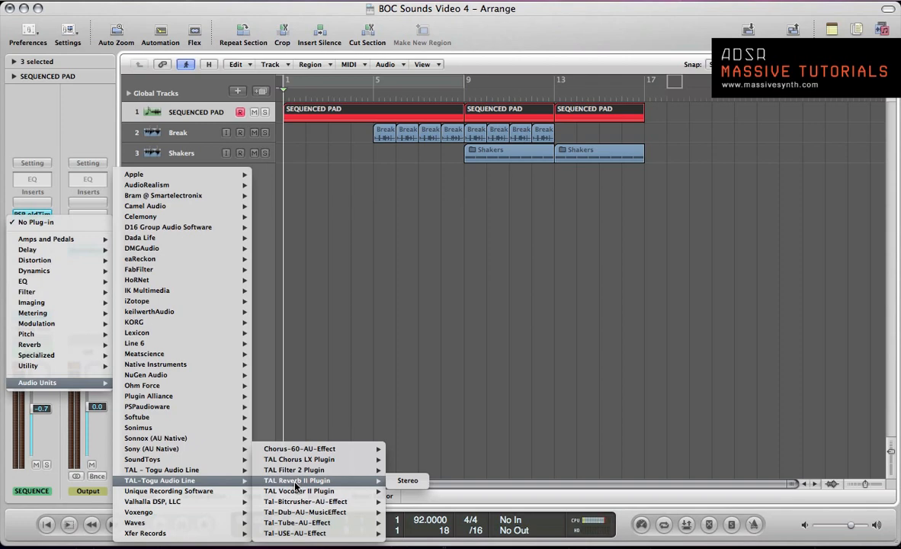
pyautogui.click(295, 459)
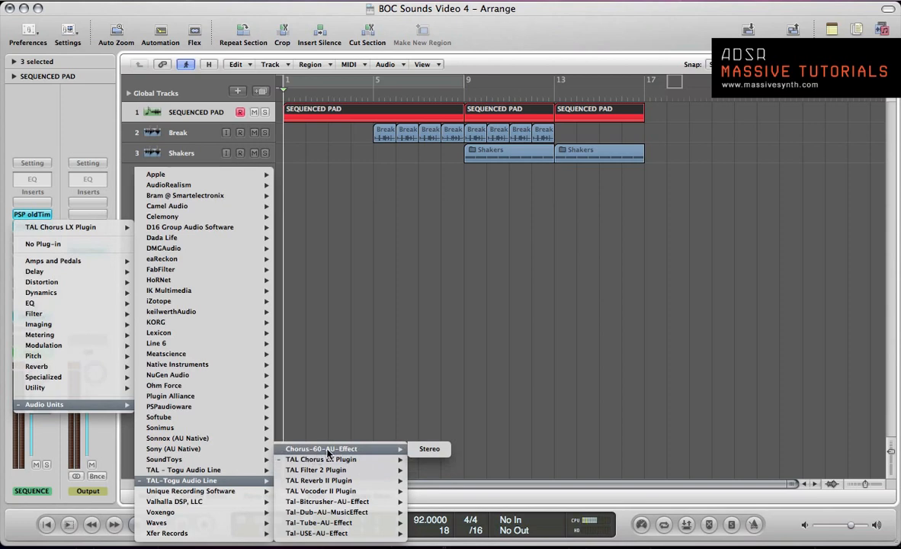
pyautogui.click(419, 448)
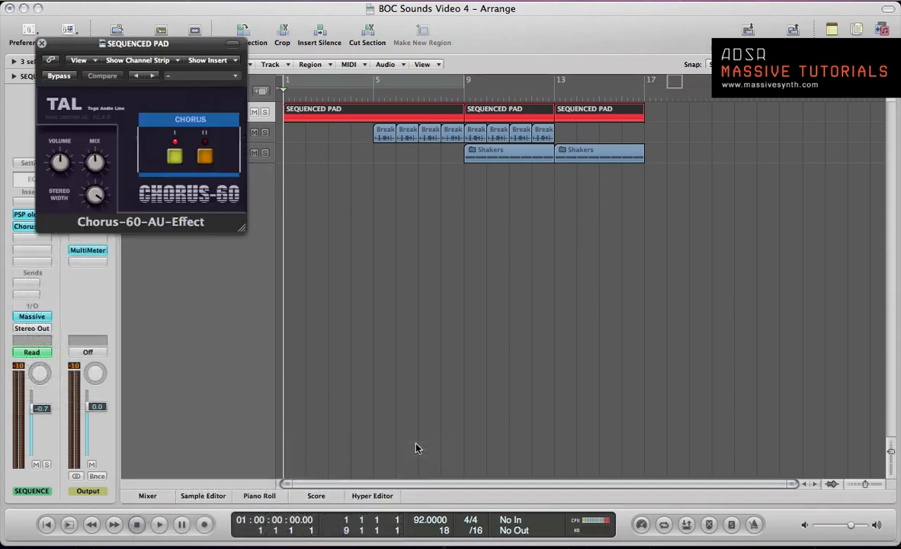
pyautogui.moveTo(92, 48); pyautogui.dragTo(340, 129)
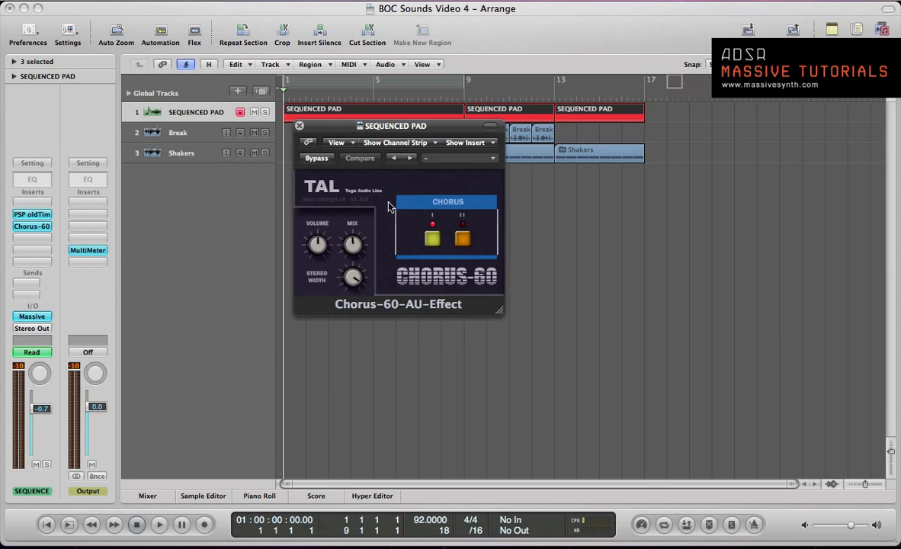
# - Play the pad and compare its sound with Chorus-60 bypassed and active in mode I
pyautogui.press('space')
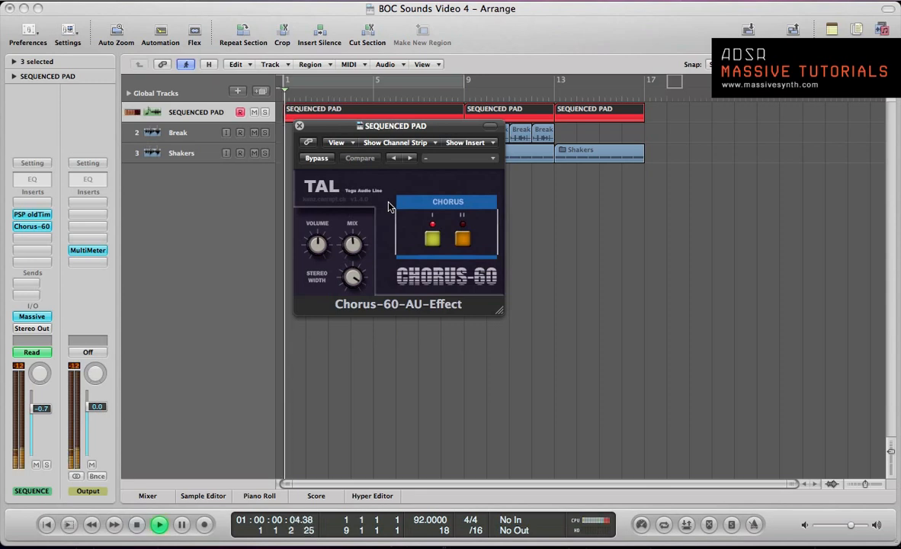
pyautogui.click(316, 159)
pyautogui.click(316, 158)
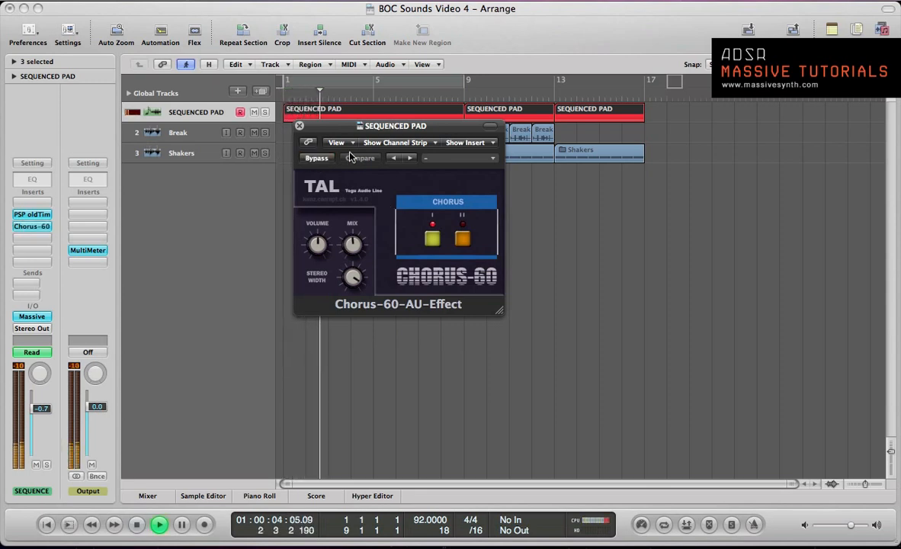
pyautogui.press('space')
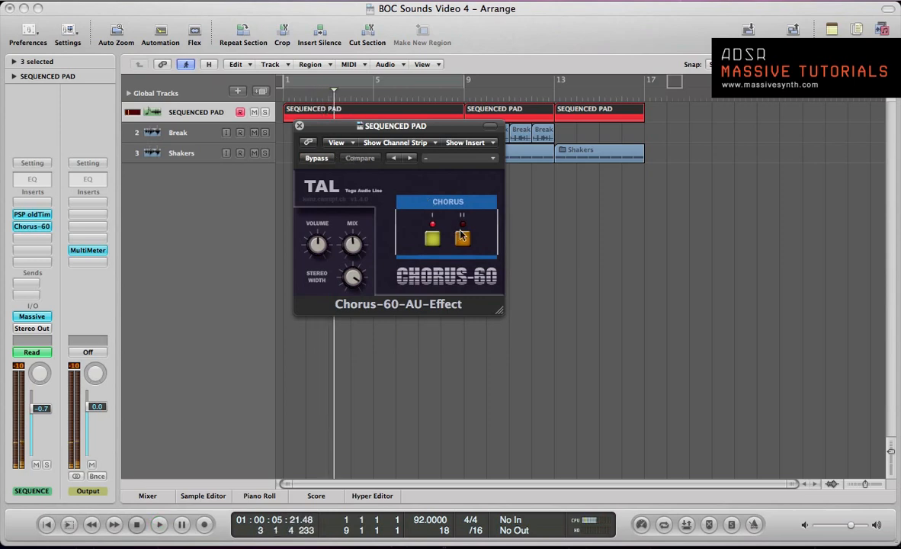
# - Try chorus modes I and II together and both switched off while playing the pad from the start
pyautogui.click(463, 239)
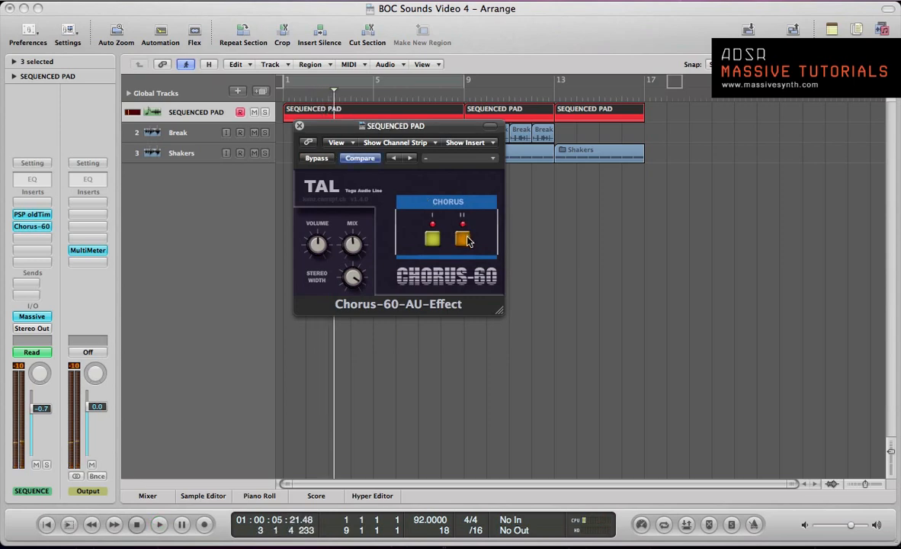
pyautogui.press('Return')
pyautogui.press('space')
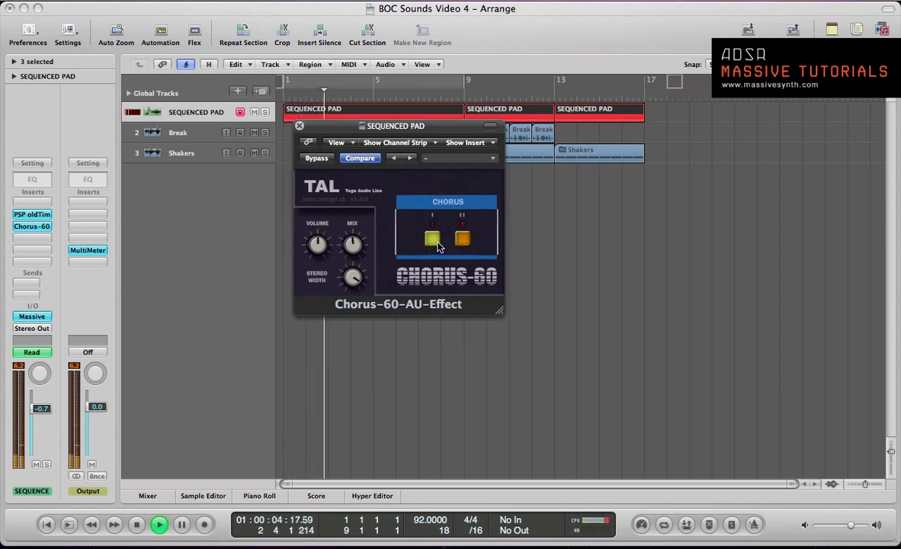
pyautogui.press('space')
pyautogui.click(435, 242)
pyautogui.click(462, 240)
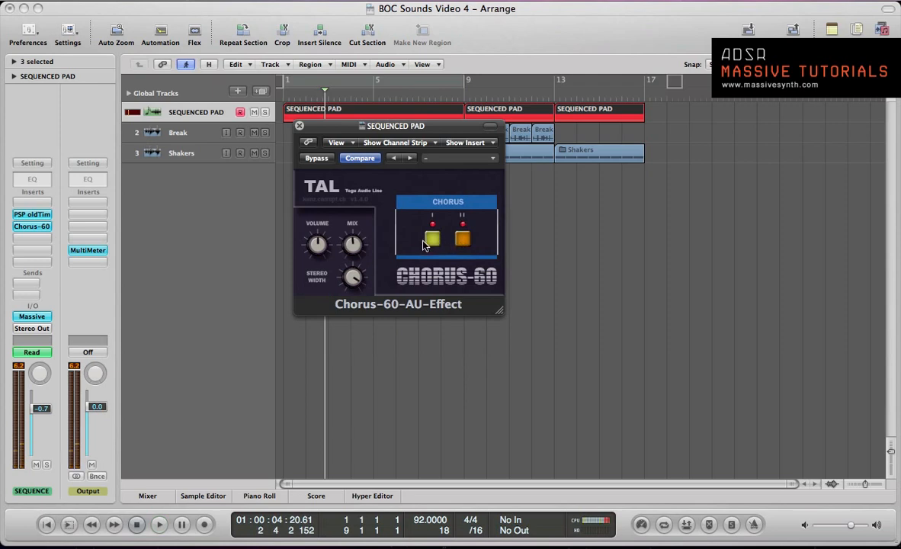
# - Play the pad with only chorus mode II on, comparing the bypassed and active sound
pyautogui.press('space')
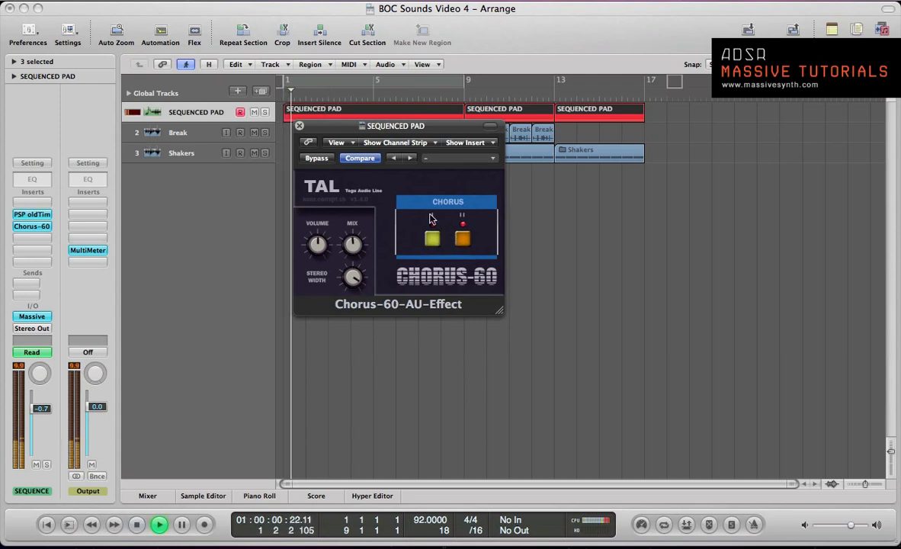
pyautogui.click(315, 159)
pyautogui.click(316, 158)
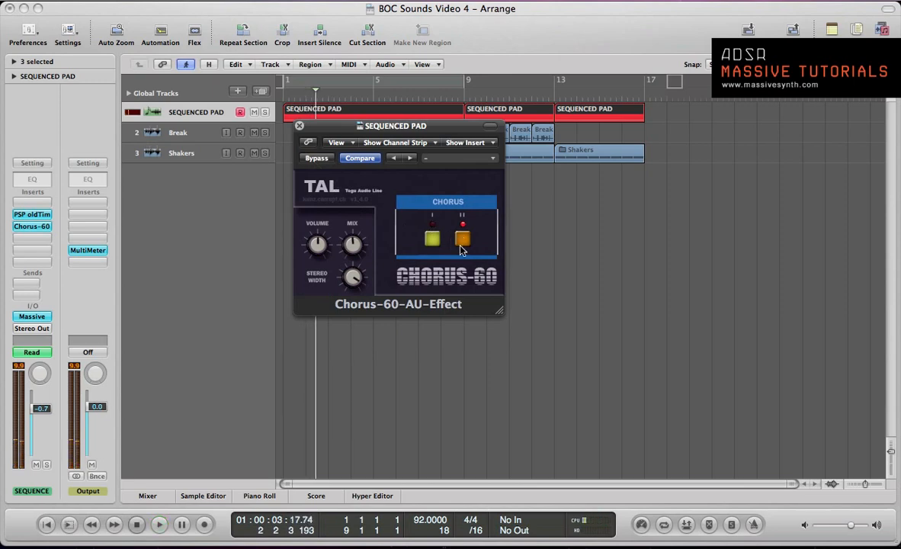
# - Load the Chorus-60 factory preset Preset2 and briefly audition the pad with it
pyautogui.click(427, 158)
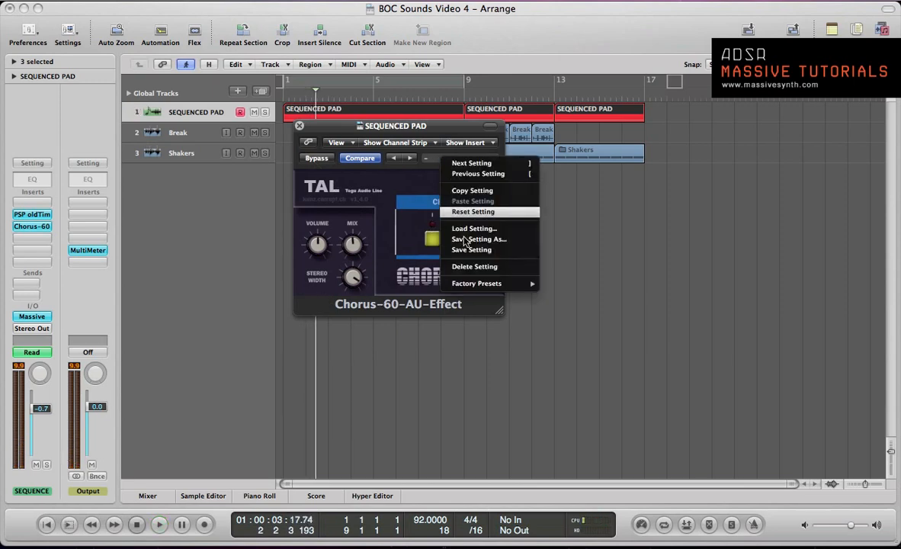
pyautogui.moveTo(496, 283)
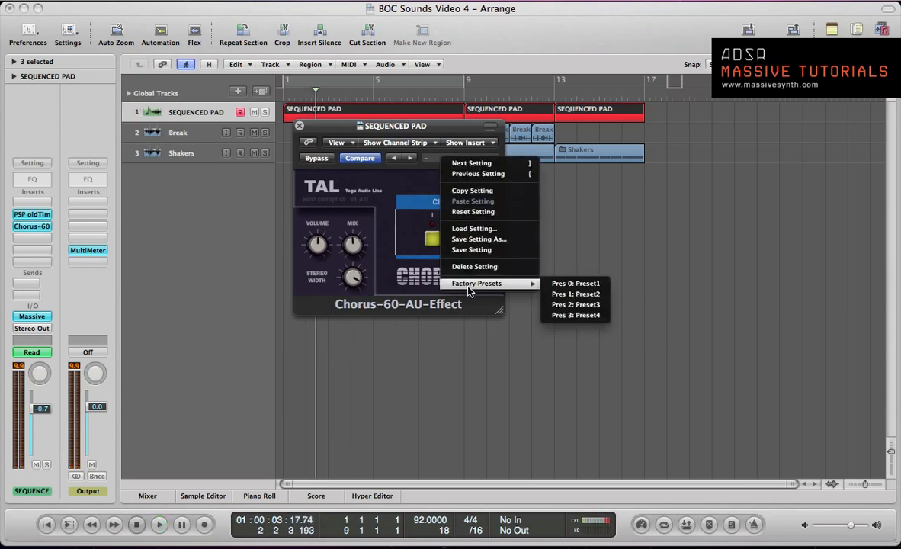
pyautogui.click(573, 294)
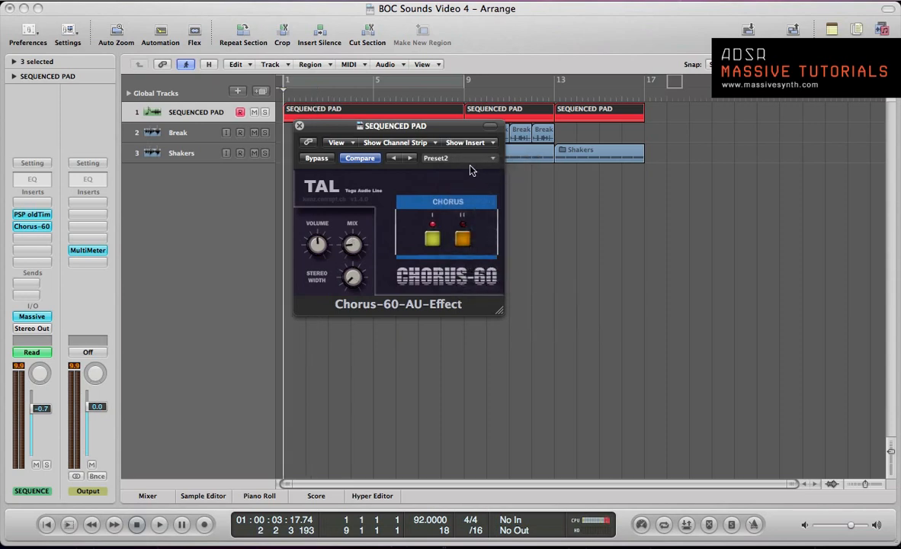
pyautogui.press('space')
pyautogui.click(467, 159)
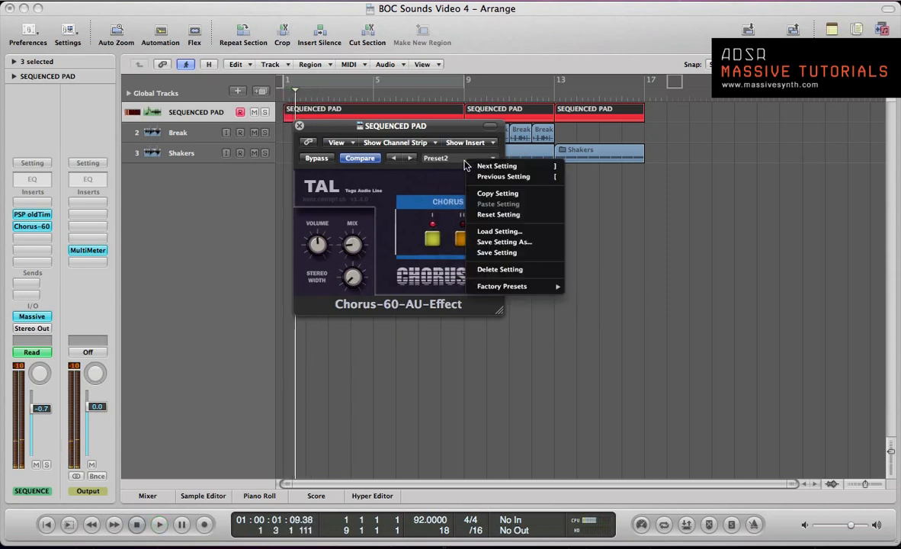
pyautogui.click(433, 191)
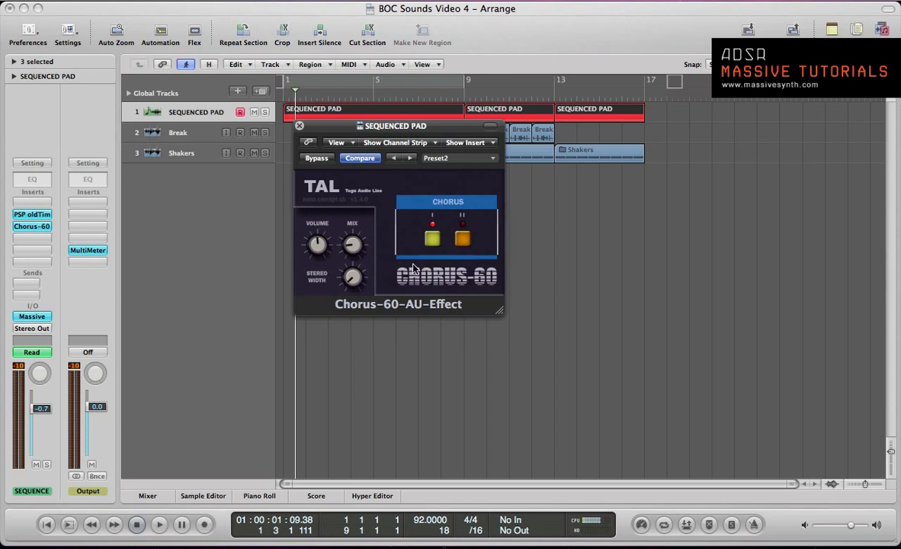
# - Switch the chorus from mode I to mode II while playing the pad
pyautogui.press('space')
pyautogui.click(462, 239)
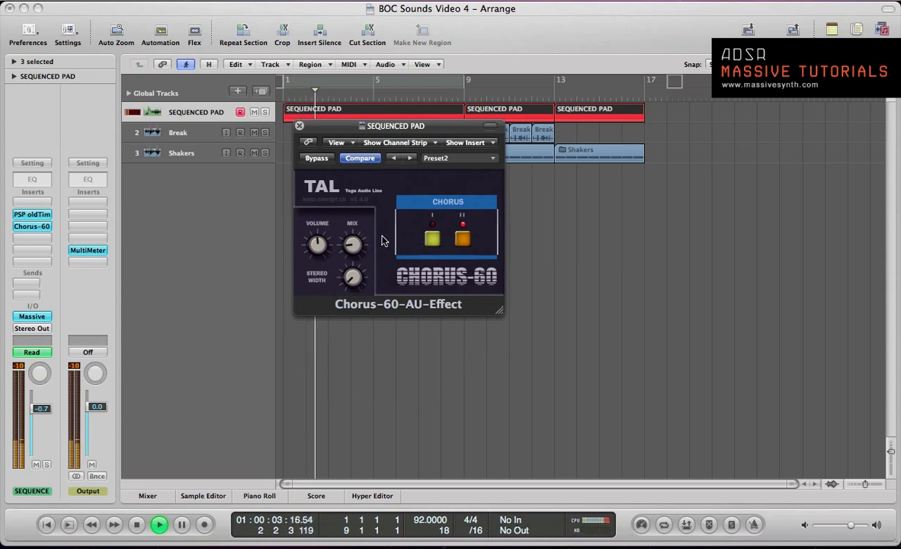
pyautogui.press('space')
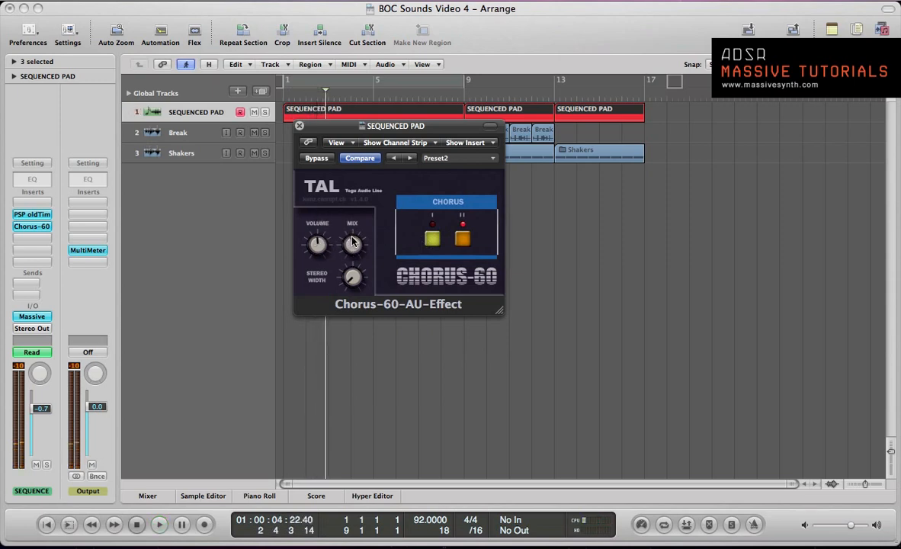
# - Raise the chorus Mix to nearly halfway and increase its Stereo Width while auditioning the pad
pyautogui.press('space')
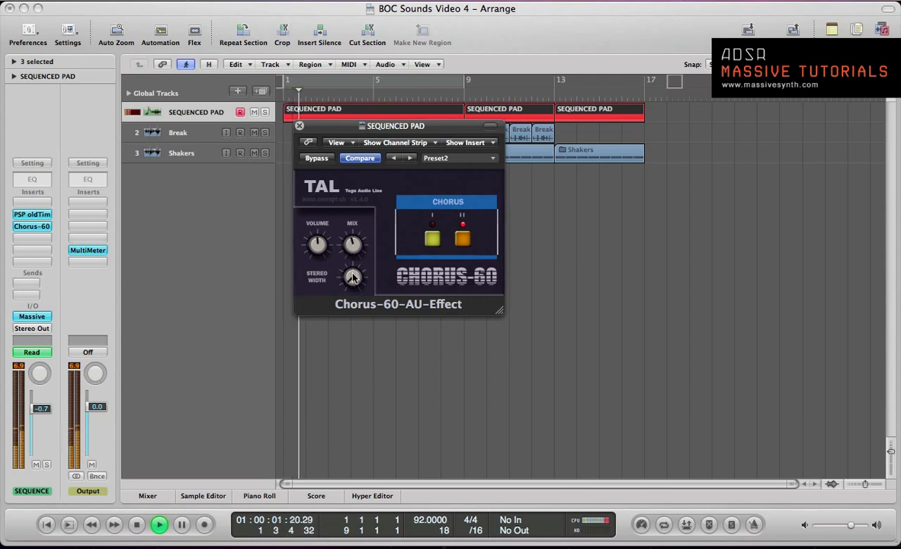
pyautogui.press('space')
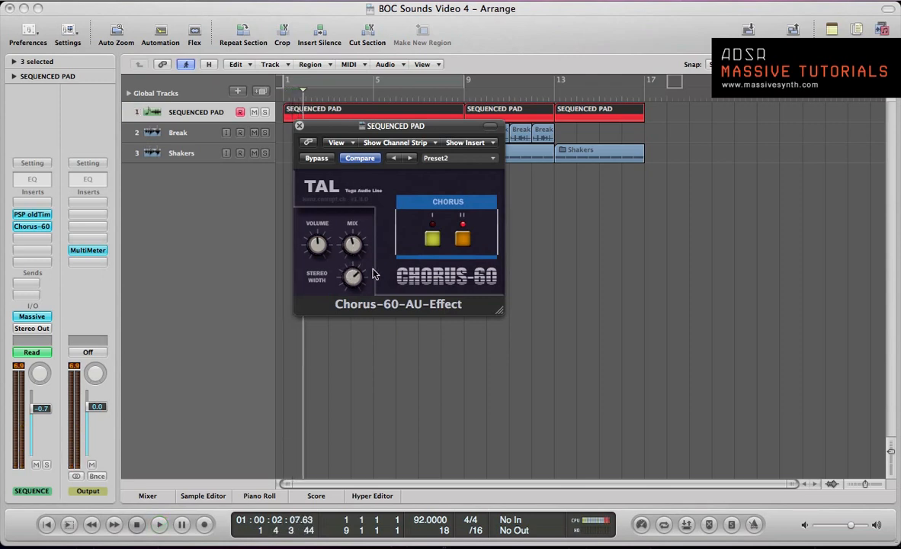
# - Compare the pad with Chorus-60 bypassed and active during playback, lowering the chorus Mix slightly
pyautogui.press('space')
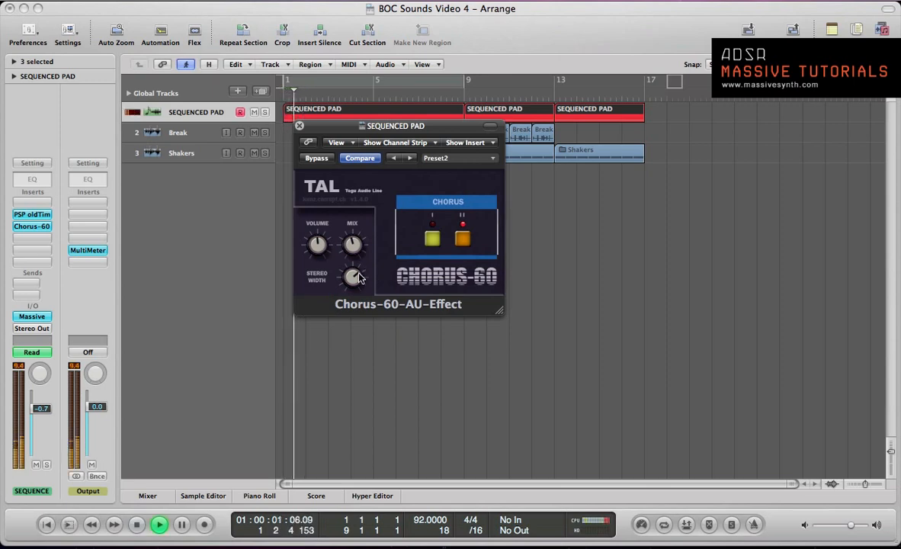
pyautogui.click(317, 159)
pyautogui.click(317, 158)
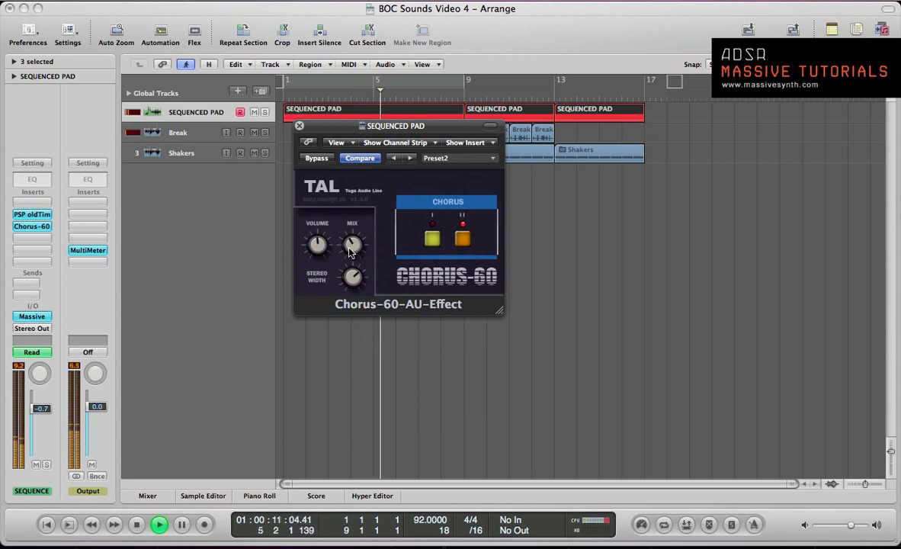
pyautogui.click(317, 159)
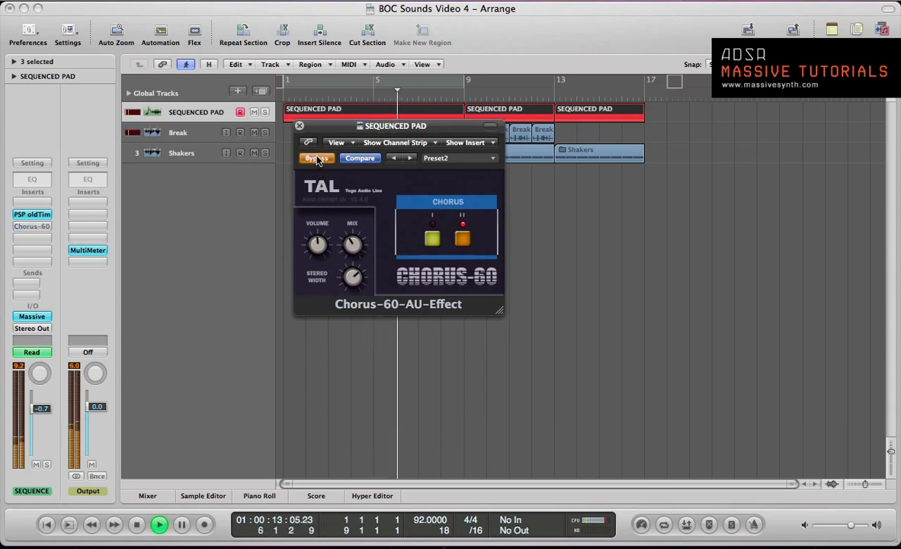
pyautogui.click(314, 156)
pyautogui.press('space')
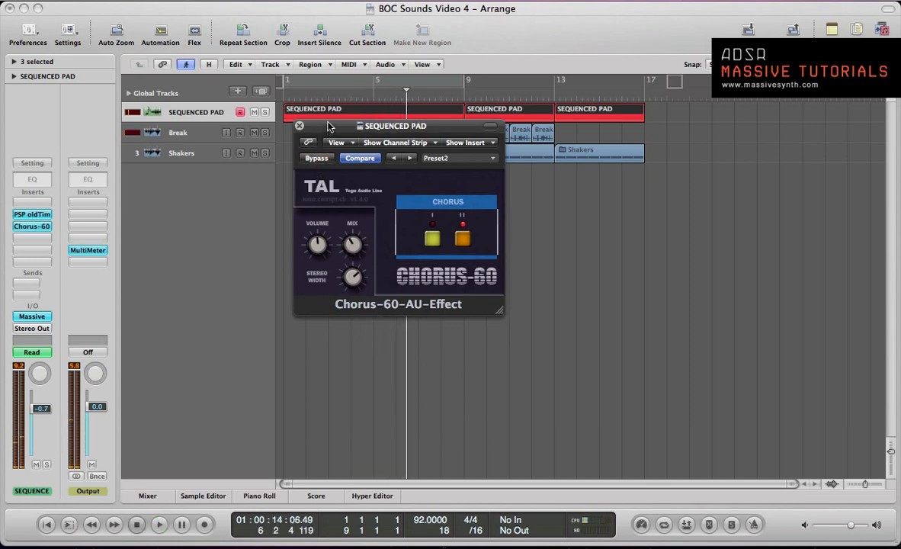
# - Close the Chorus-60 window and set a cycle region from bar 1 to bar 9
pyautogui.moveTo(328, 127); pyautogui.dragTo(341, 148)
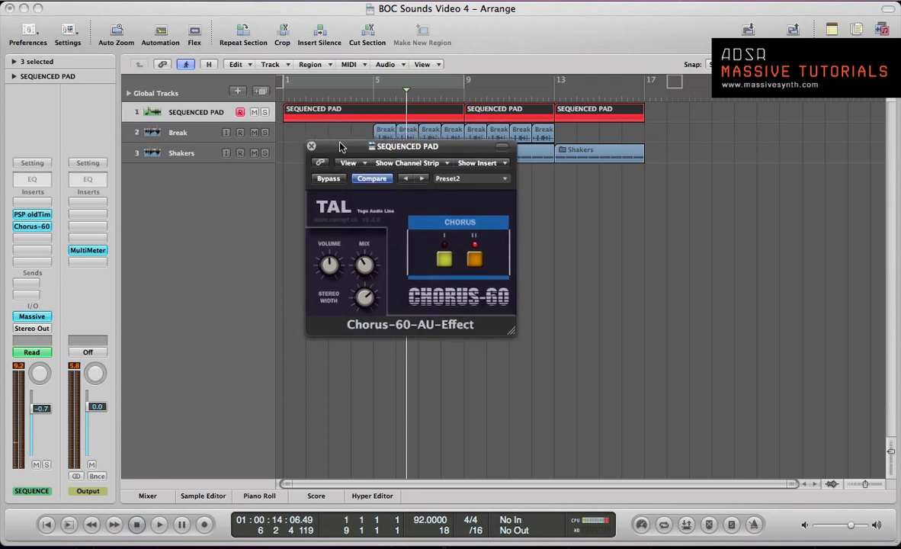
pyautogui.press('Return')
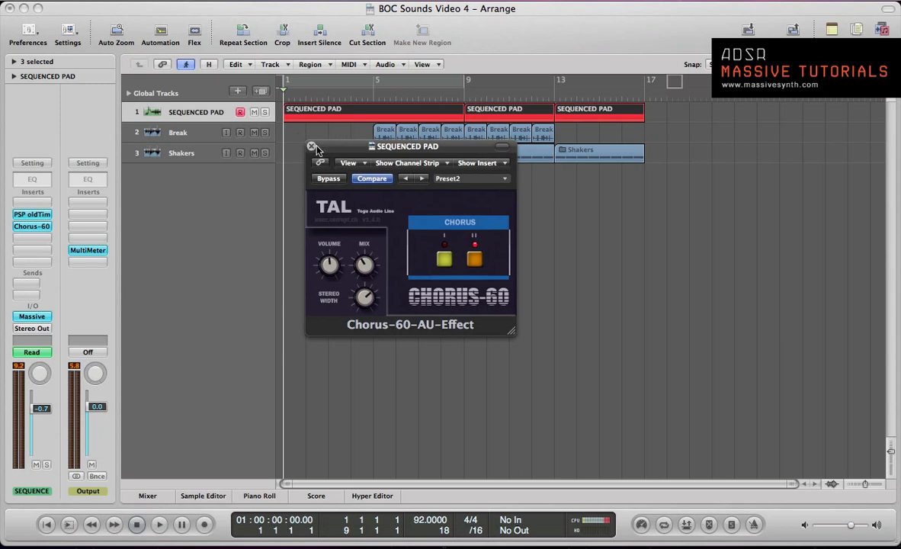
pyautogui.click(311, 146)
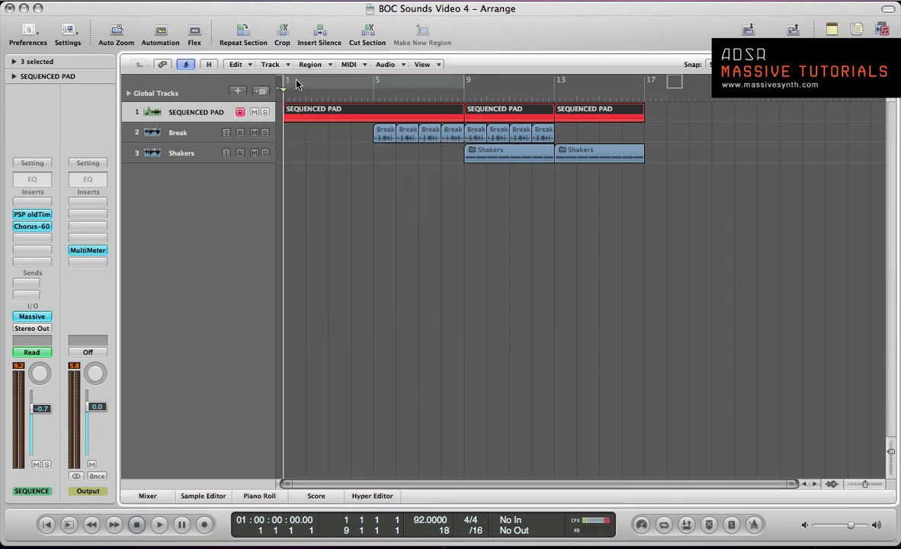
pyautogui.moveTo(298, 84); pyautogui.dragTo(453, 114)
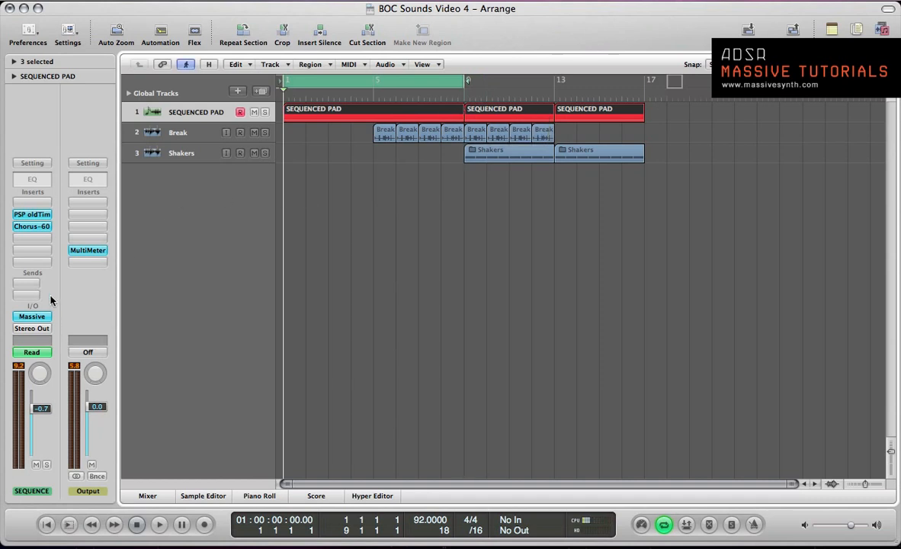
# - Insert a stereo ValhallaVintageVerb after Chorus-60 on the SEQUENCED PAD channel and play the pad through it
pyautogui.click(33, 239)
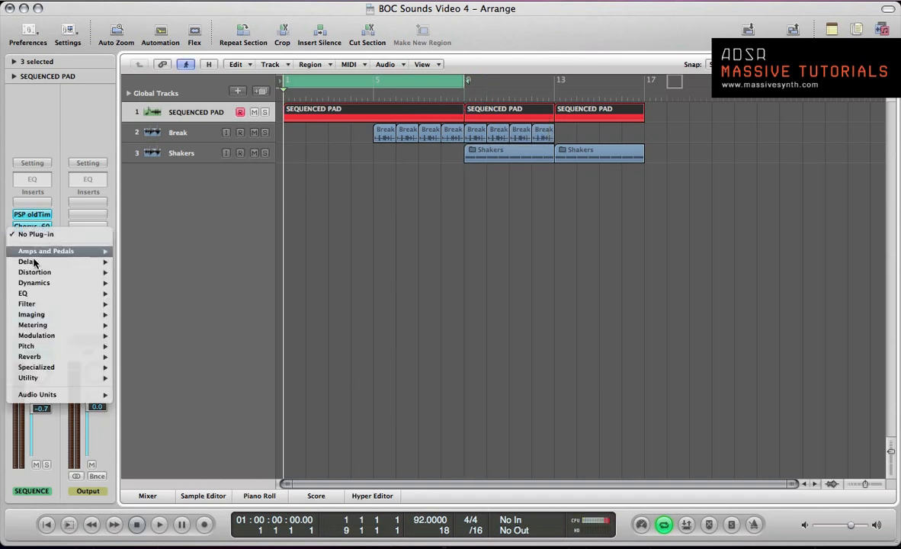
pyautogui.moveTo(38, 399)
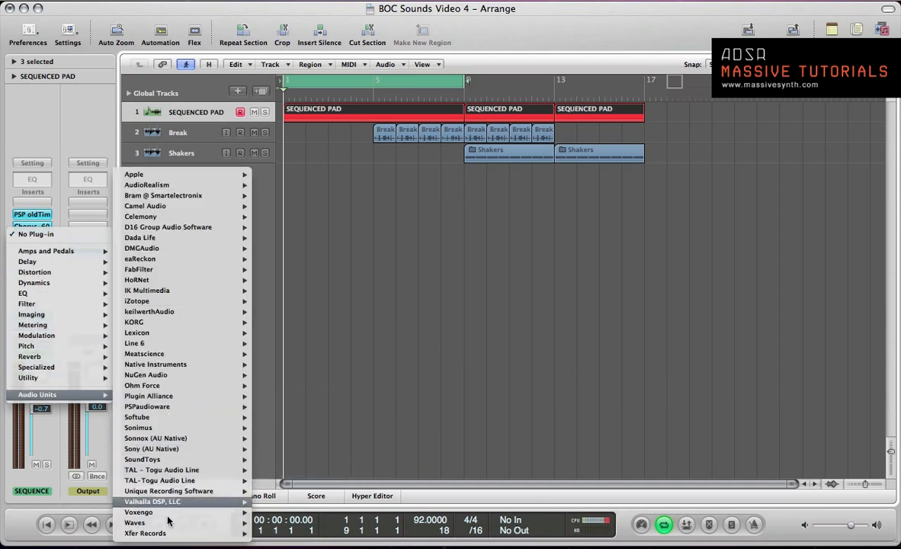
pyautogui.moveTo(147, 503)
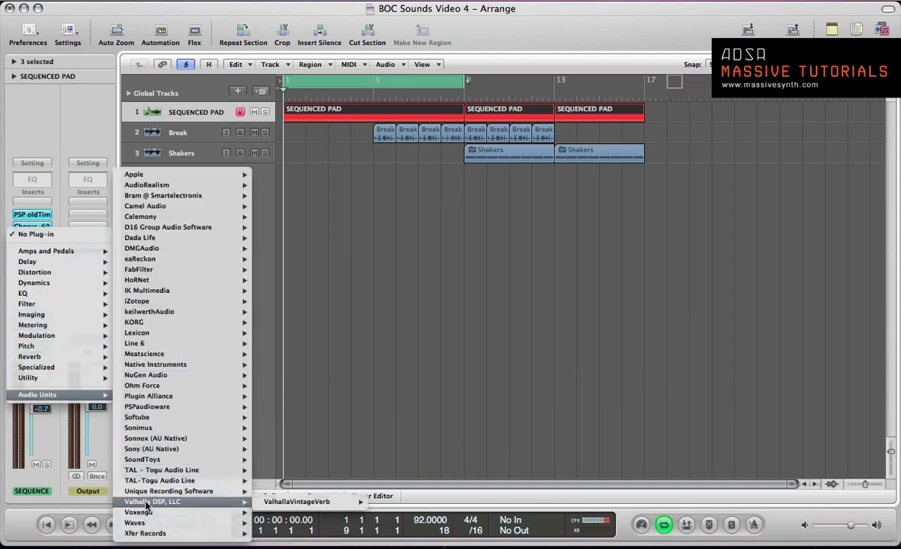
pyautogui.moveTo(305, 501)
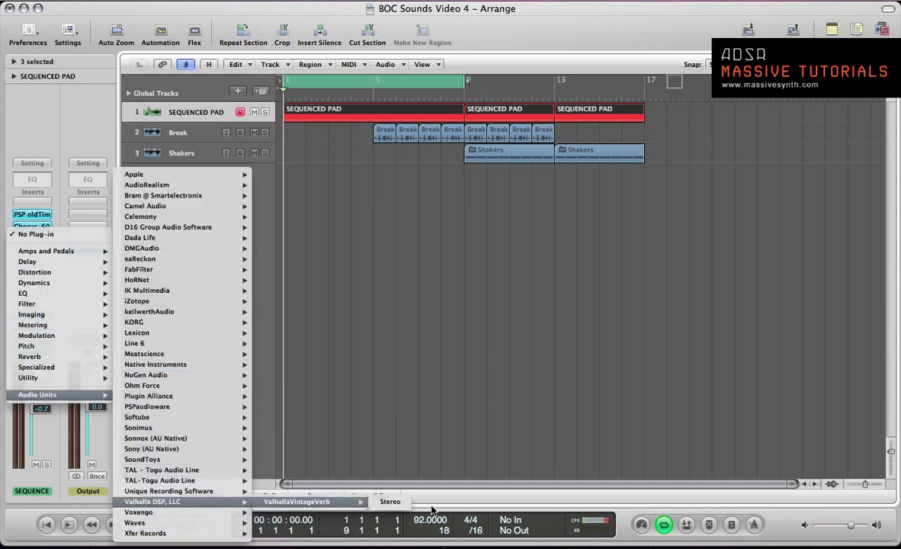
pyautogui.click(393, 503)
pyautogui.press('space')
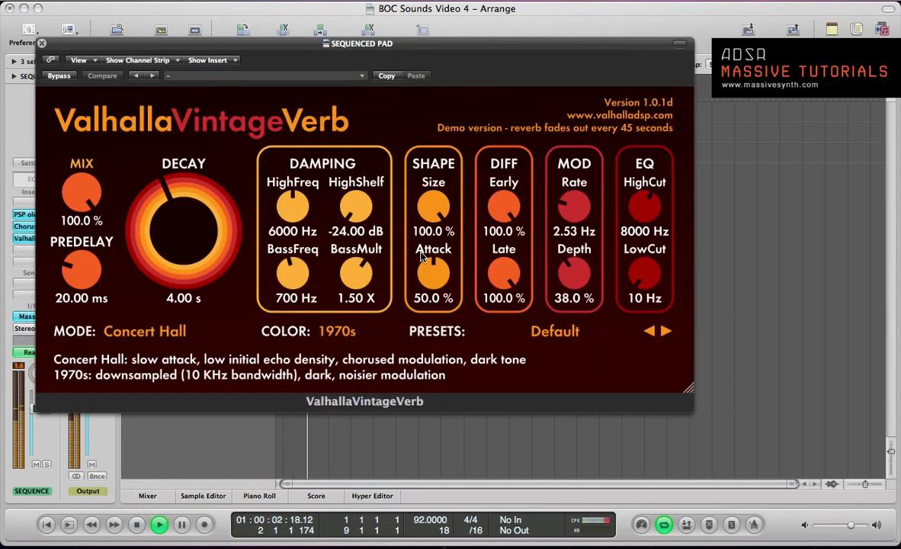
# - Load the reverb's Gated Chorus Verb preset from the Gated Reverbs group and audition the pad
pyautogui.click(566, 336)
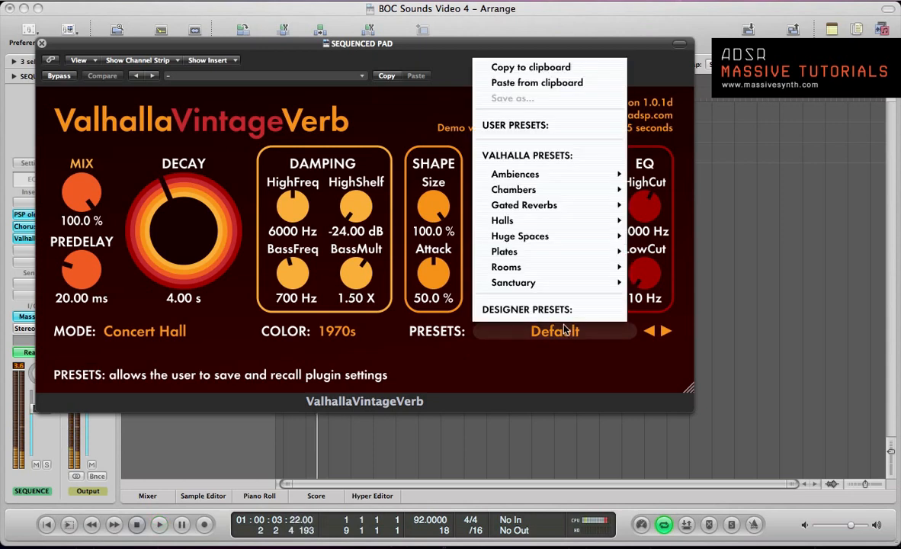
pyautogui.moveTo(585, 219)
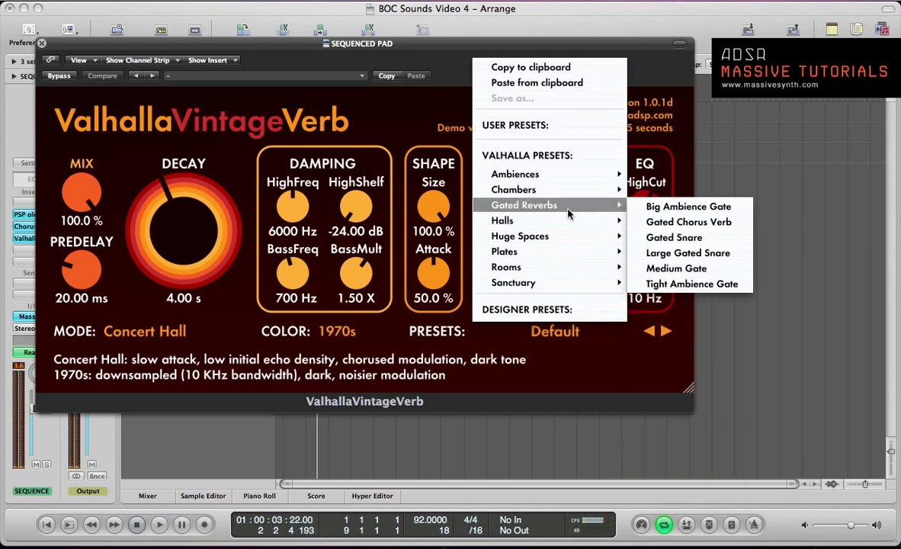
pyautogui.click(688, 222)
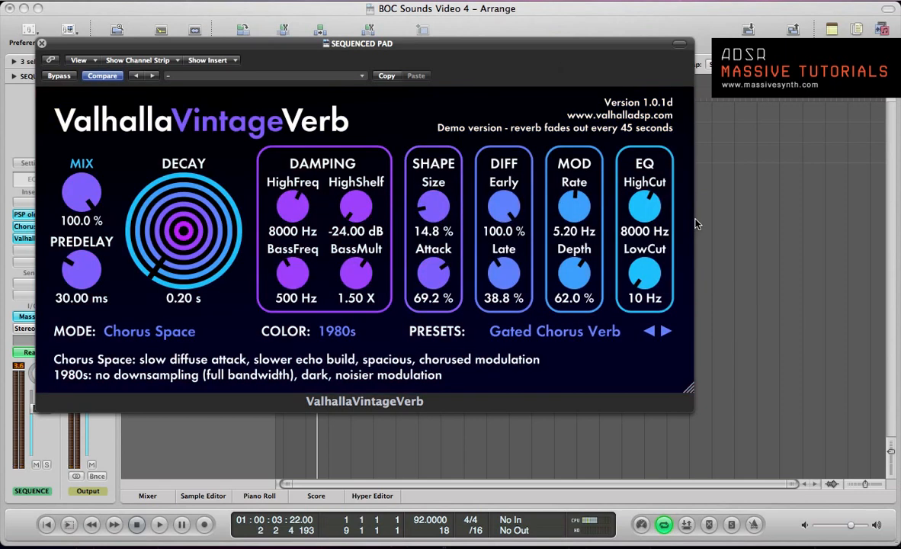
pyautogui.press('space')
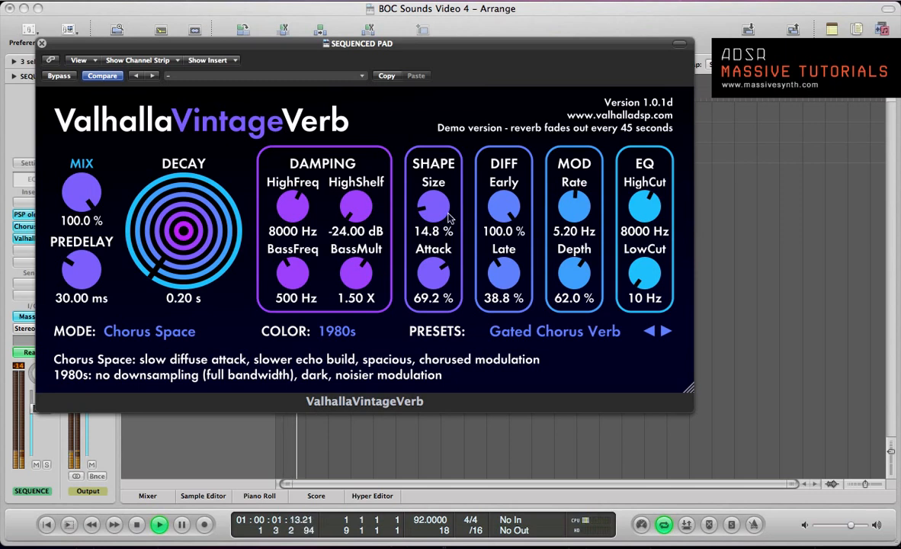
pyautogui.press('space')
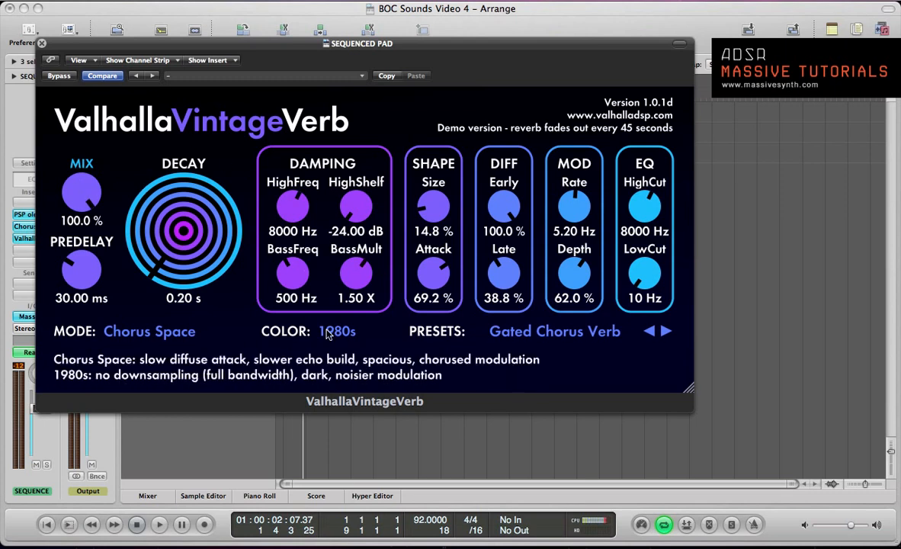
# - Reduce the reverb's Mix to 47.2 % and its Predelay to 10.07 ms while listening to the pad
pyautogui.press('space')
pyautogui.moveTo(85, 200); pyautogui.dragTo(98, 291)
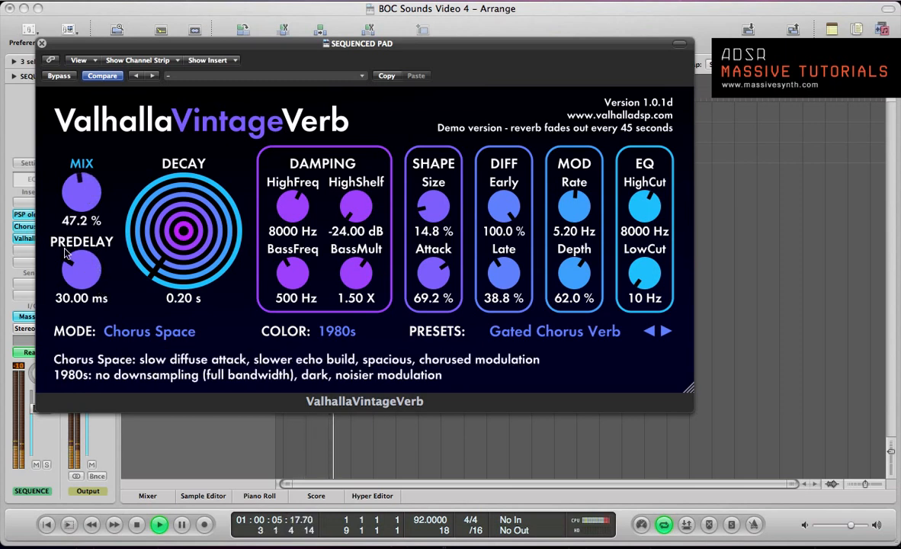
pyautogui.moveTo(66, 256); pyautogui.dragTo(75, 288)
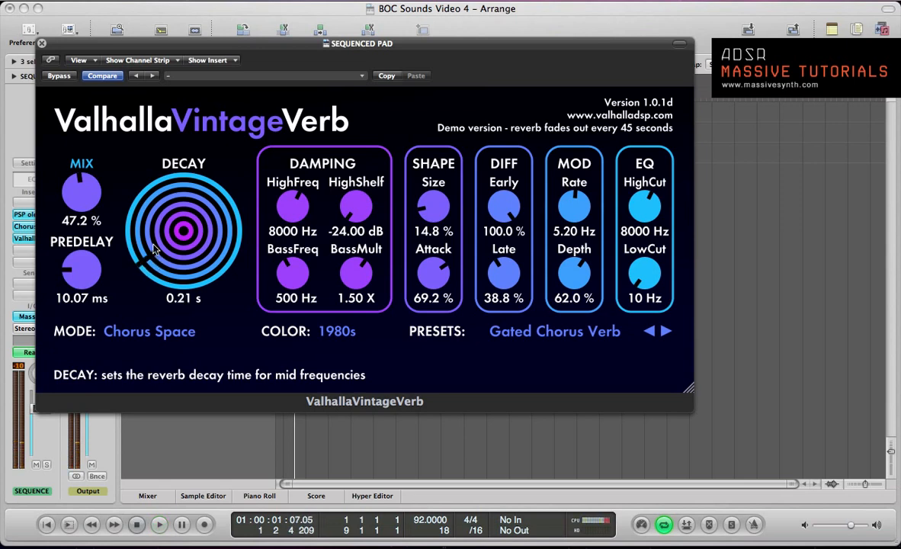
# - Lengthen the reverb's Decay to 1.37 s and lower its Mix to 19.6 % while auditioning the pad
pyautogui.moveTo(153, 249); pyautogui.dragTo(152, 213)
pyautogui.press('space')
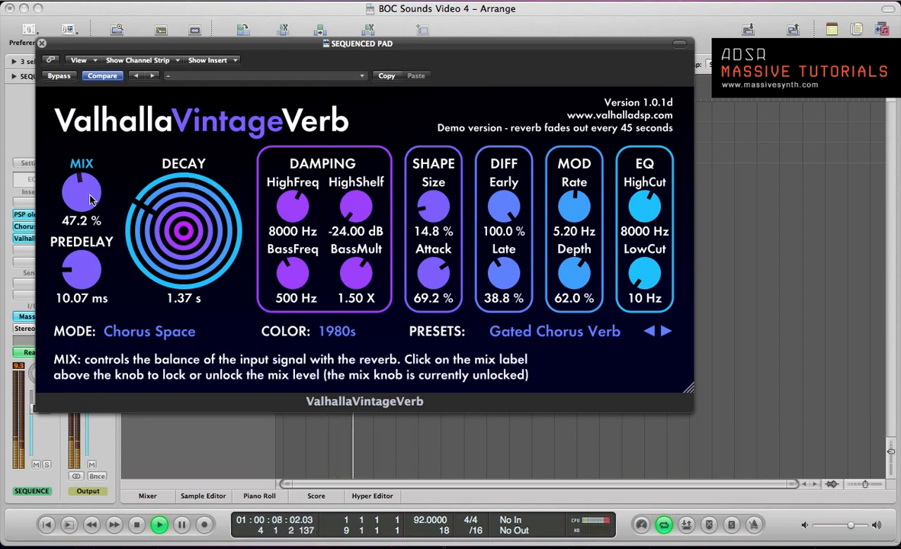
pyautogui.moveTo(90, 199); pyautogui.dragTo(100, 247)
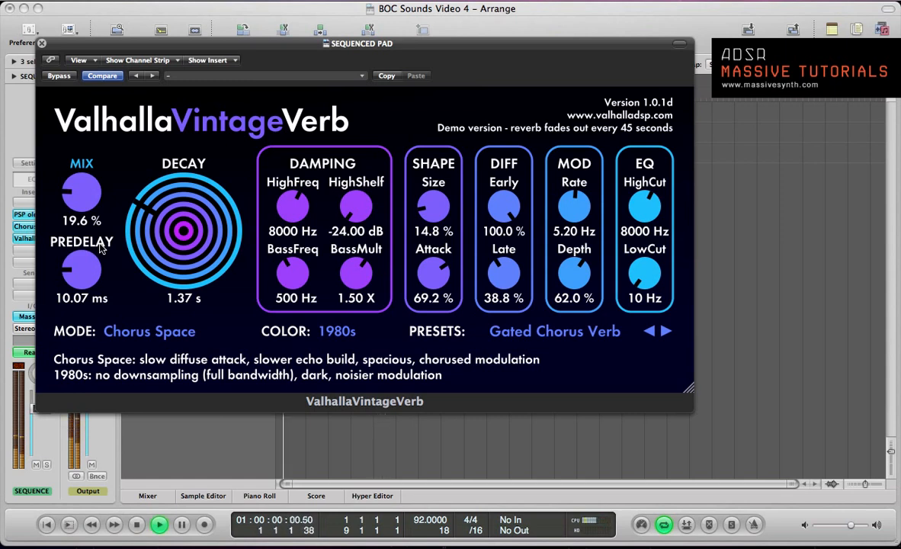
pyautogui.press('space')
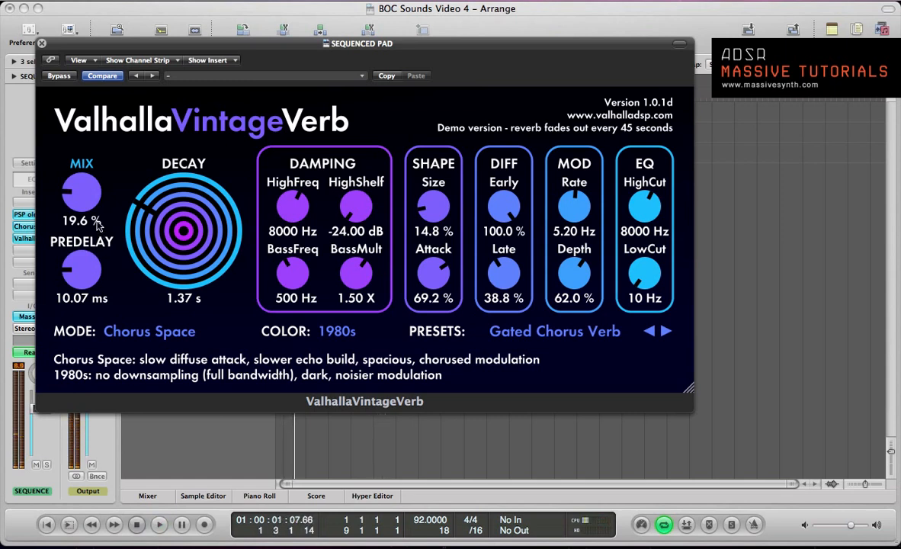
# - Audition the pad again and lower the reverb Mix to 15.6 %
pyautogui.press('space')
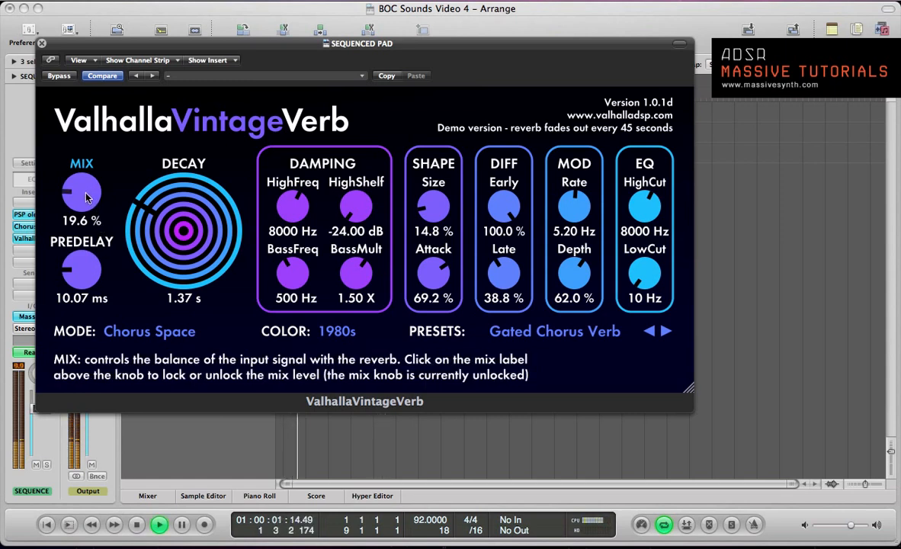
pyautogui.press('space')
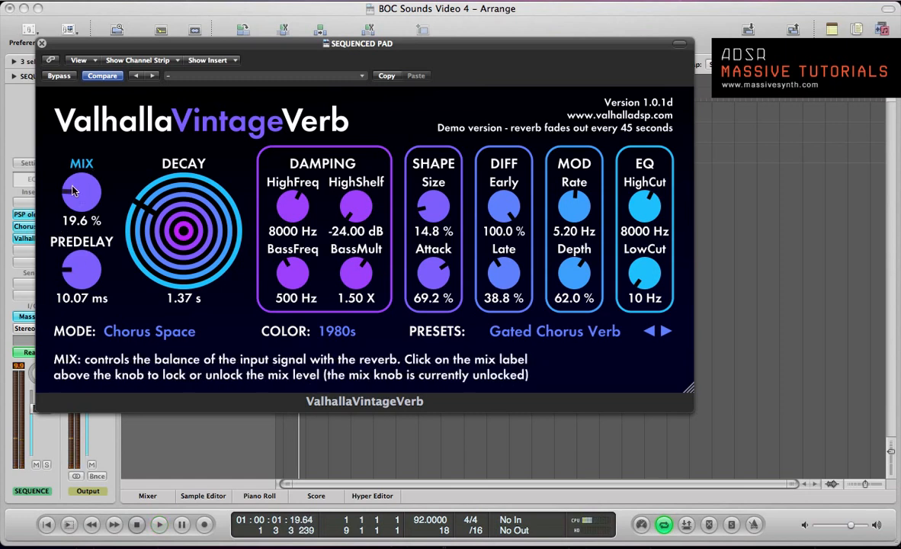
pyautogui.moveTo(74, 191); pyautogui.dragTo(74, 202)
pyautogui.press('space')
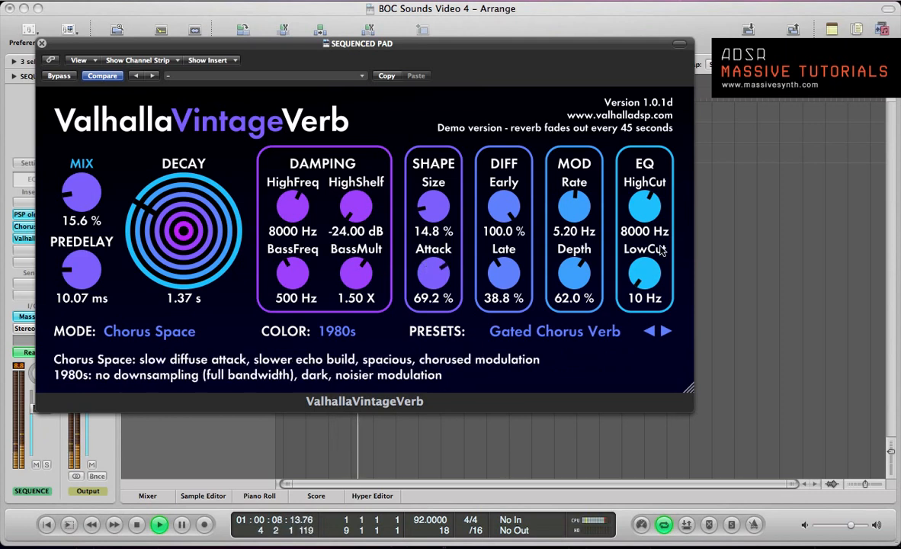
# - Narrow the reverb's EQ by setting LowCut to 360 Hz and HighCut to 4870 Hz
pyautogui.press('space')
pyautogui.moveTo(649, 281); pyautogui.dragTo(650, 241)
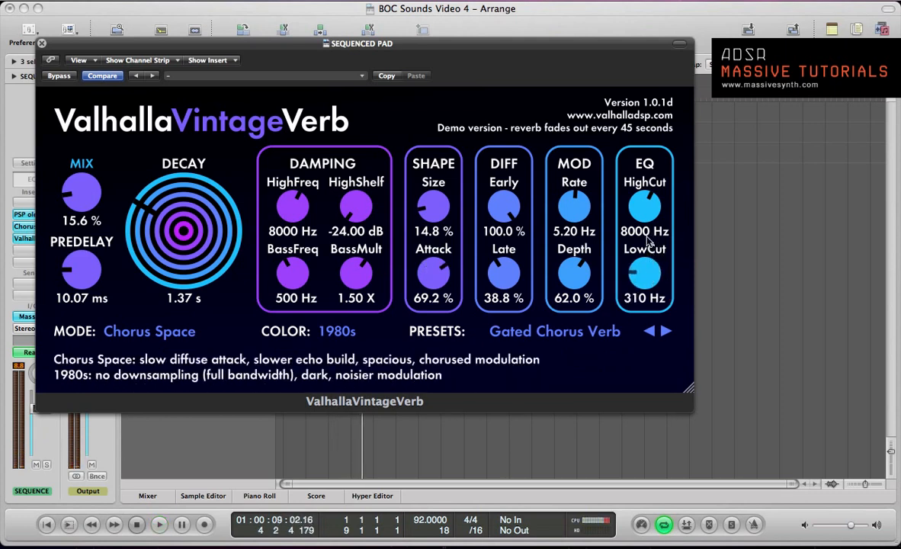
pyautogui.press('space')
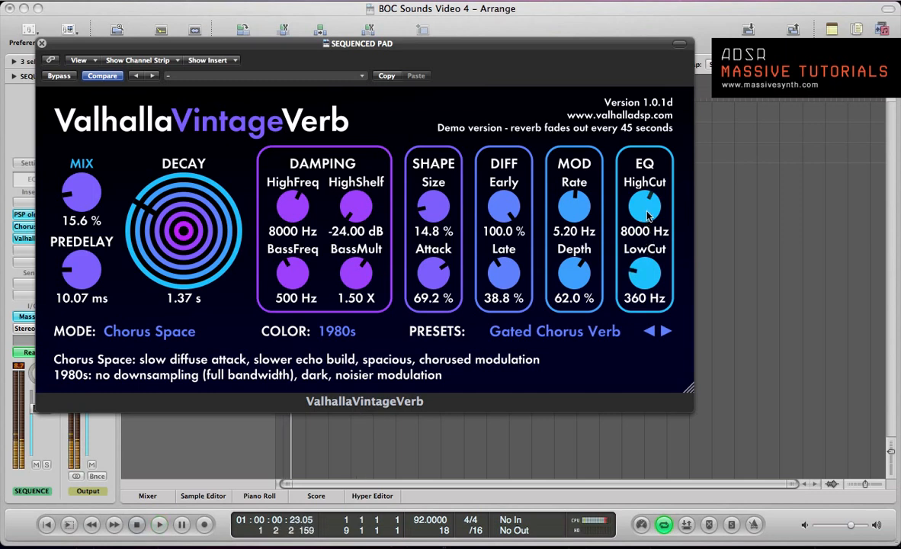
pyautogui.moveTo(652, 208)
pyautogui.mouseDown()
pyautogui.moveTo(648, 241)
pyautogui.moveTo(648, 225)
pyautogui.mouseUp()
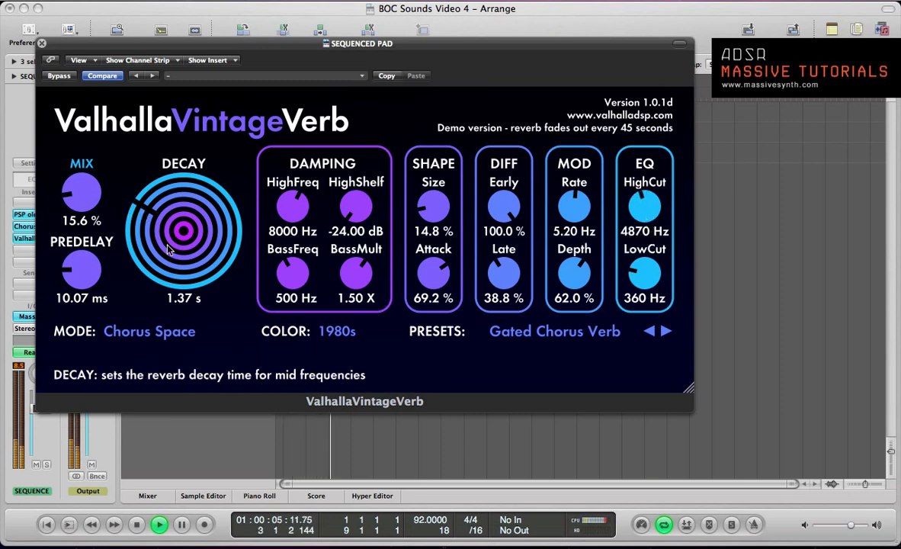
# - Lower the reverb Mix to 14.4 % and compare the pad with the reverb bypassed and active during playback
pyautogui.moveTo(96, 206); pyautogui.dragTo(87, 207)
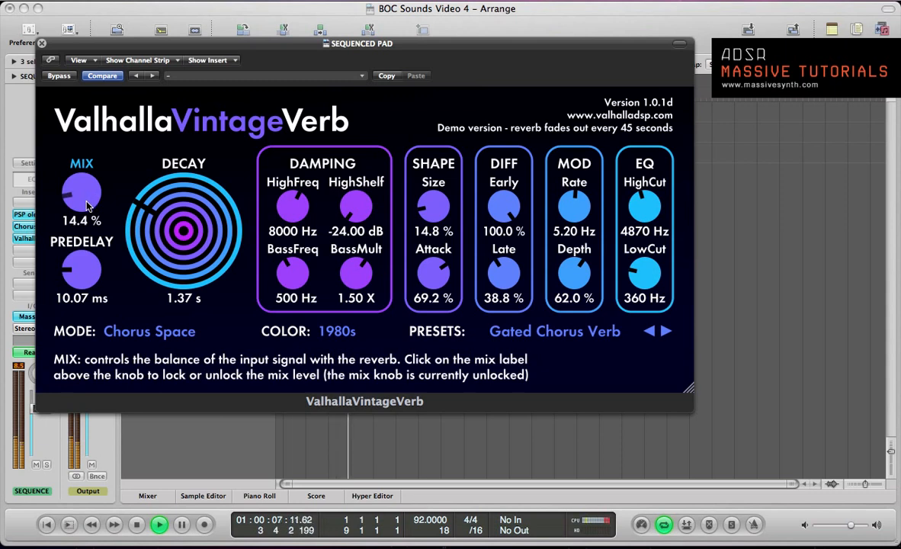
pyautogui.press('space')
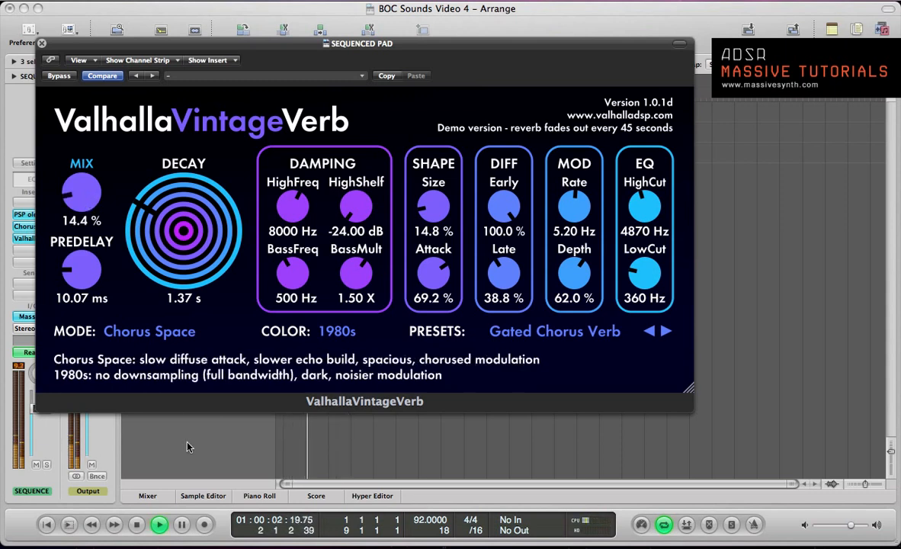
pyautogui.click(53, 76)
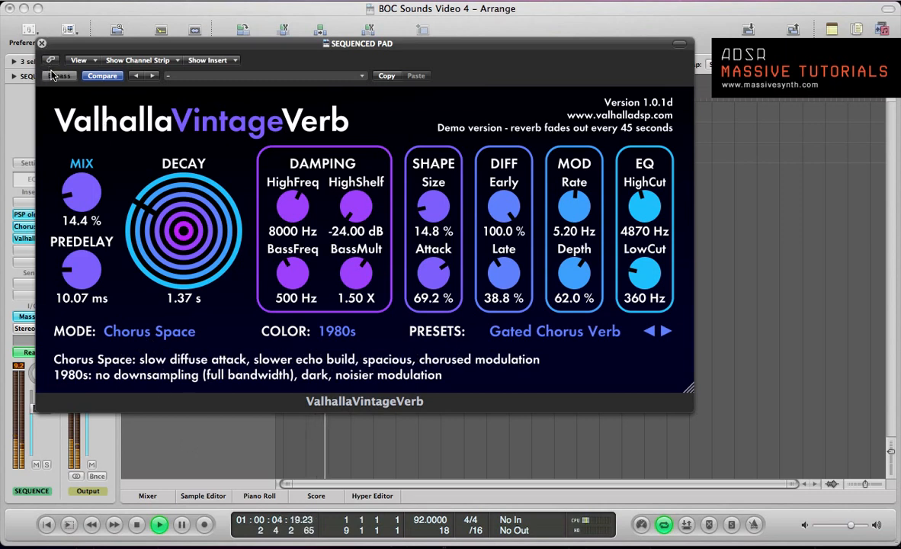
pyautogui.click(52, 75)
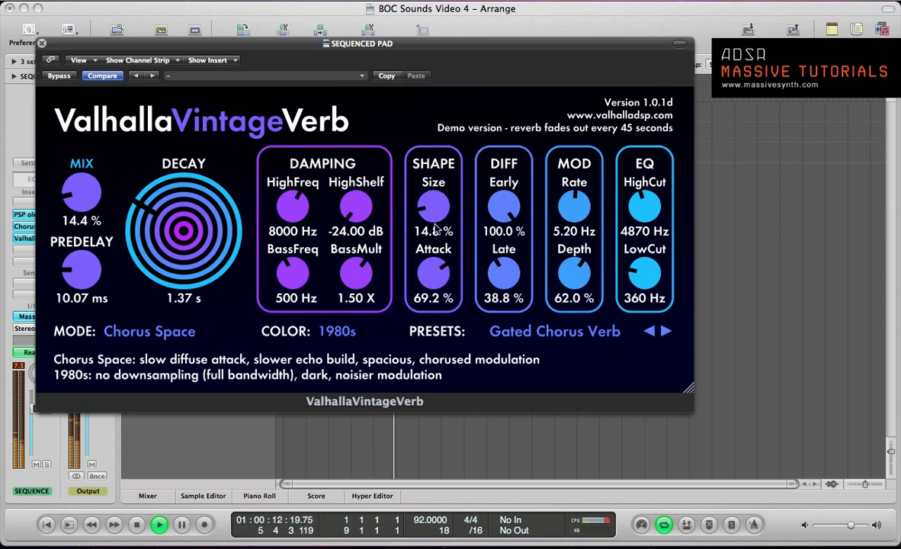
pyautogui.press('space')
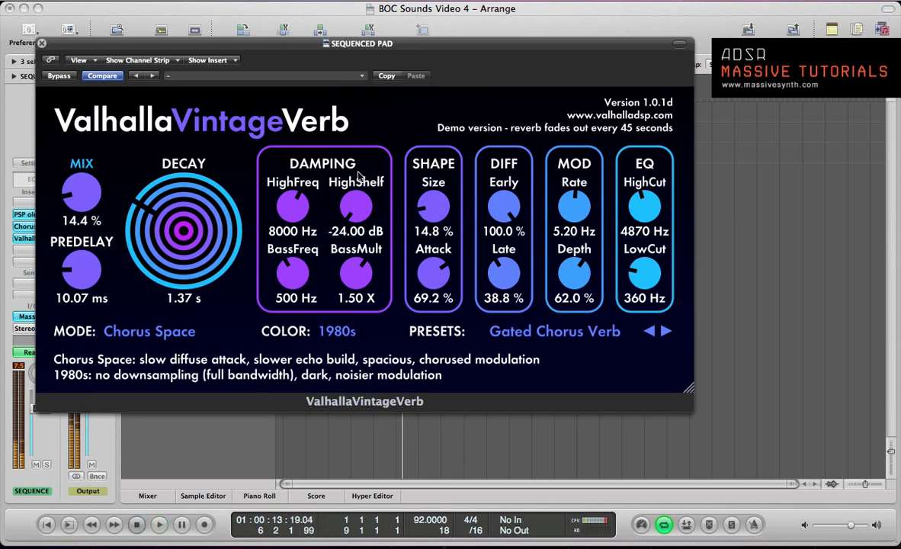
pyautogui.click(42, 44)
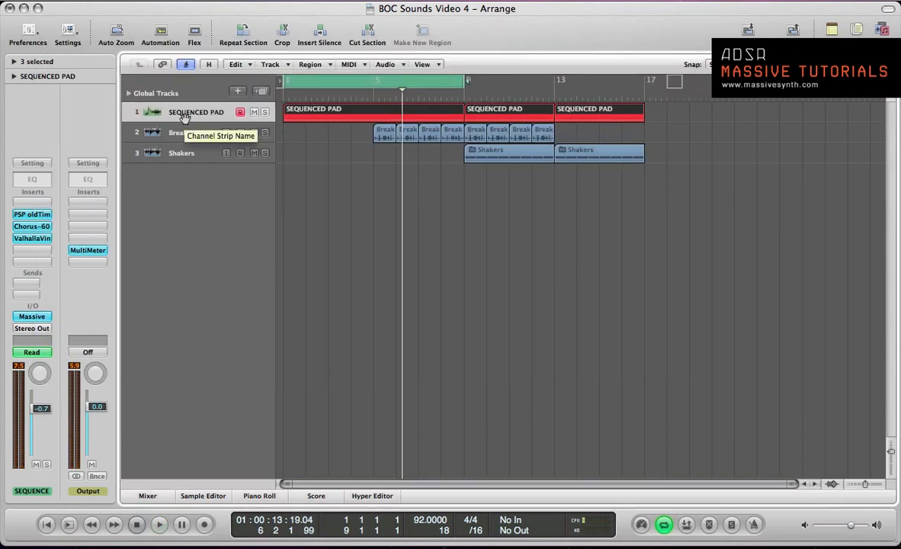
# - Return to the start of the song, insert iZotope Vinyl after the reverb on the pad channel, and play briefly
pyautogui.press('Return')
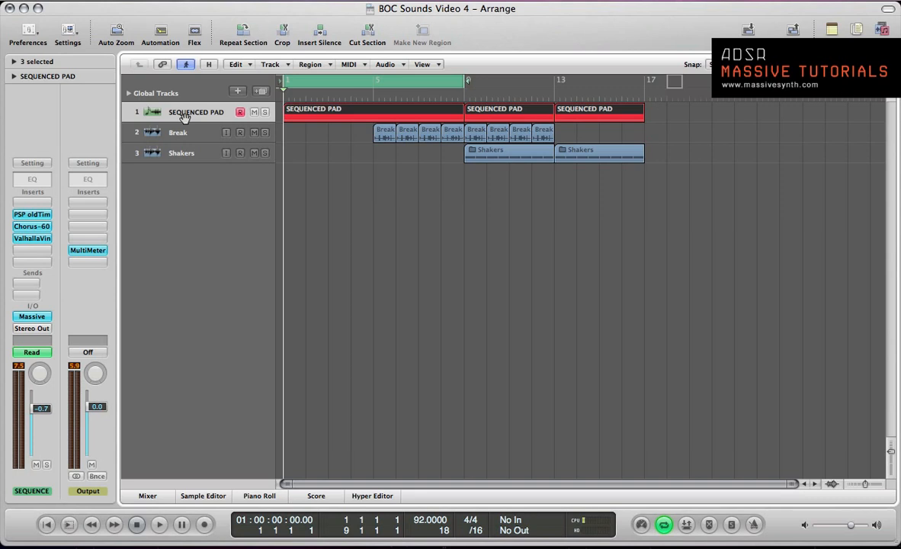
pyautogui.click(32, 252)
pyautogui.moveTo(42, 406)
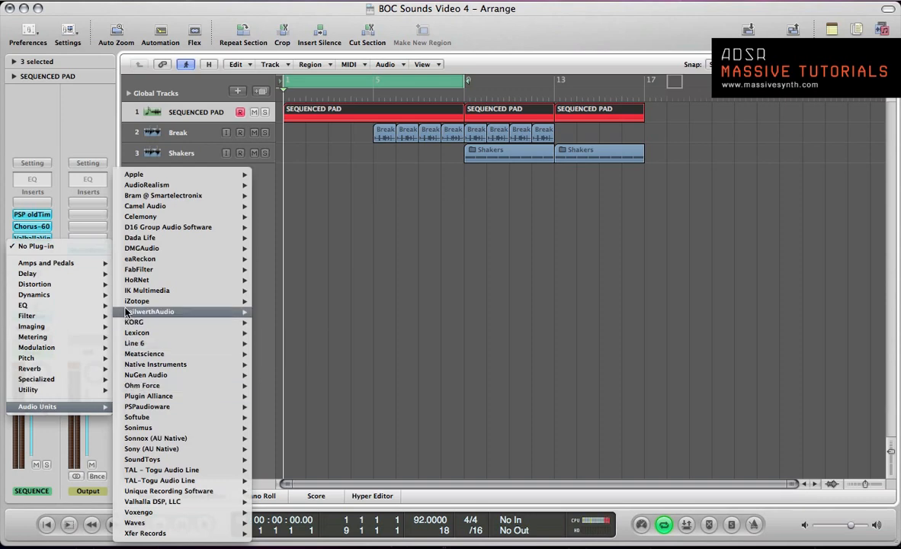
pyautogui.moveTo(152, 300)
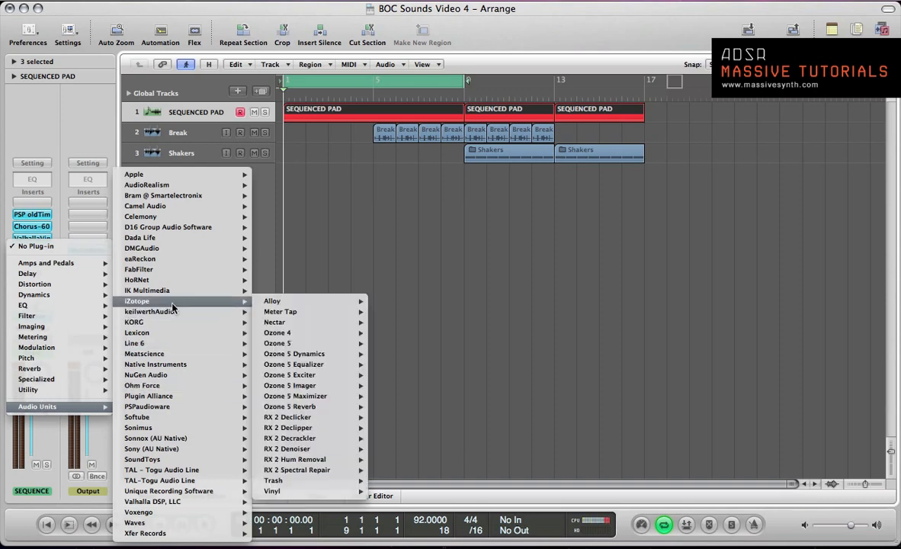
pyautogui.moveTo(347, 491)
pyautogui.click(385, 491)
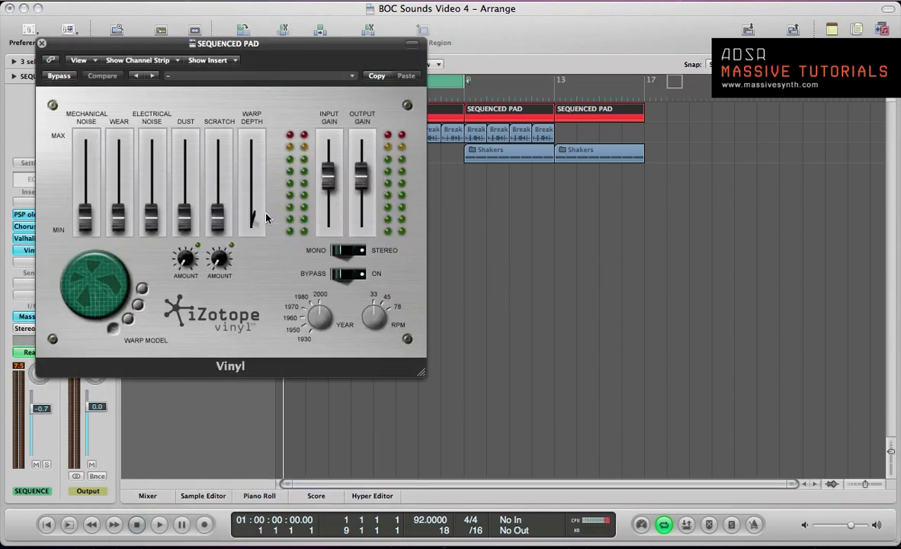
pyautogui.press('space')
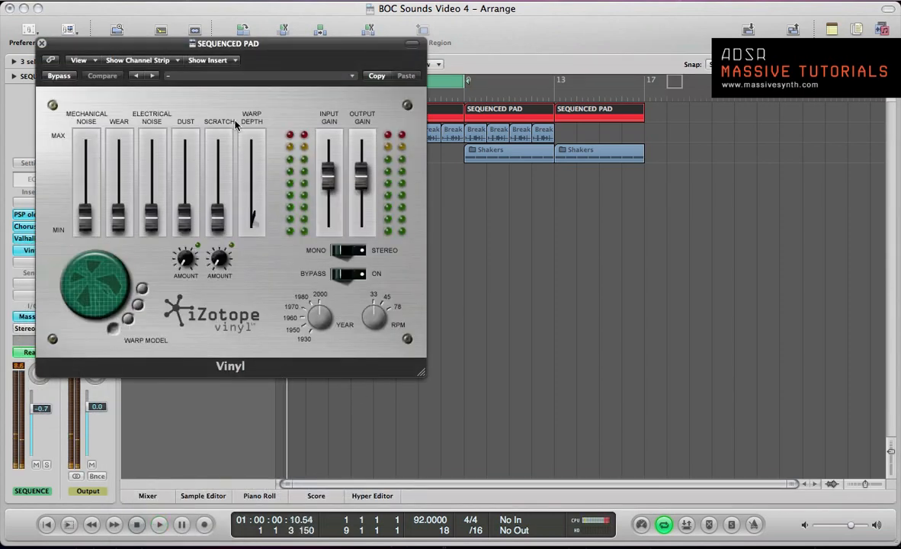
# - Load the 70s Single factory preset in Vinyl and play the pad
pyautogui.moveTo(225, 51); pyautogui.dragTo(507, 131)
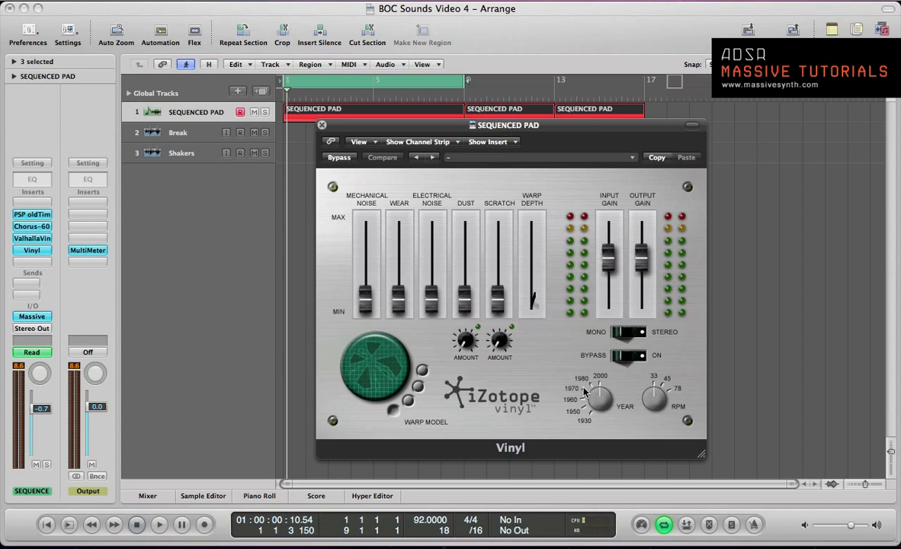
pyautogui.click(507, 163)
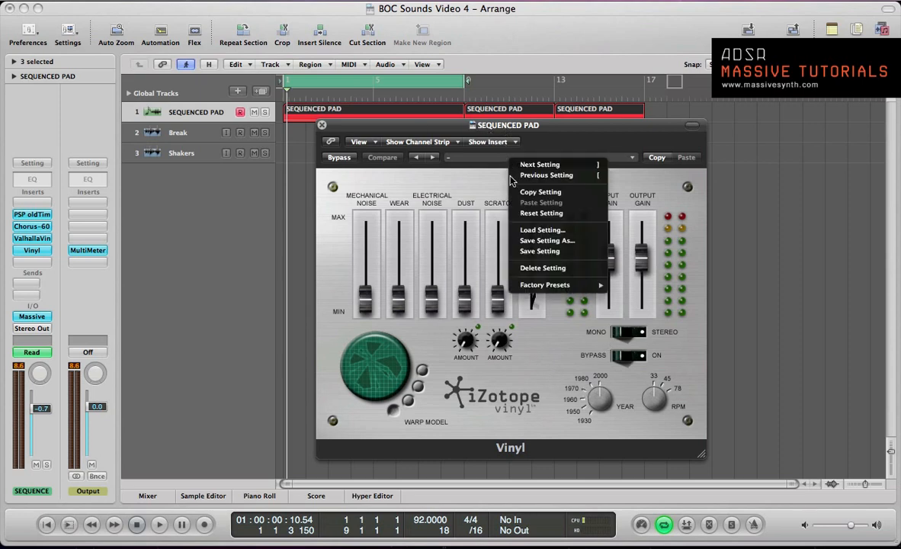
pyautogui.moveTo(579, 285)
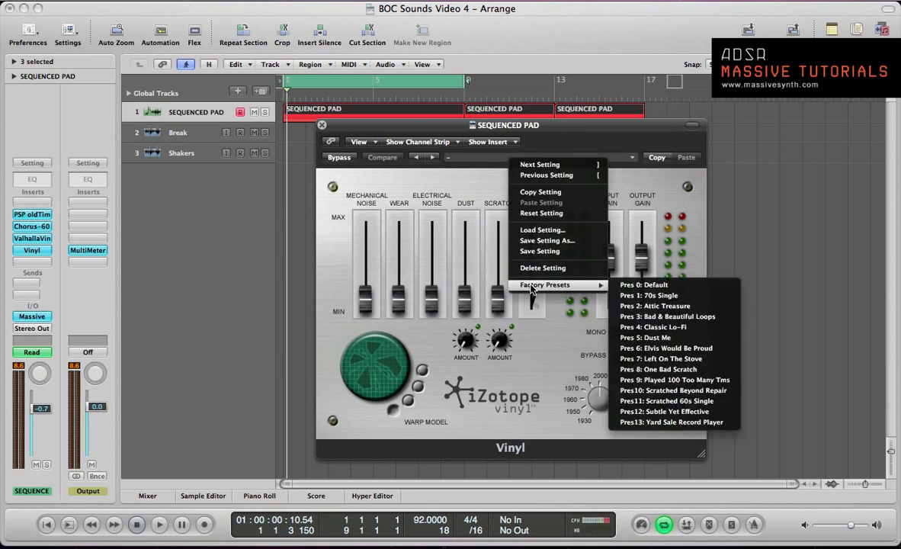
pyautogui.click(674, 296)
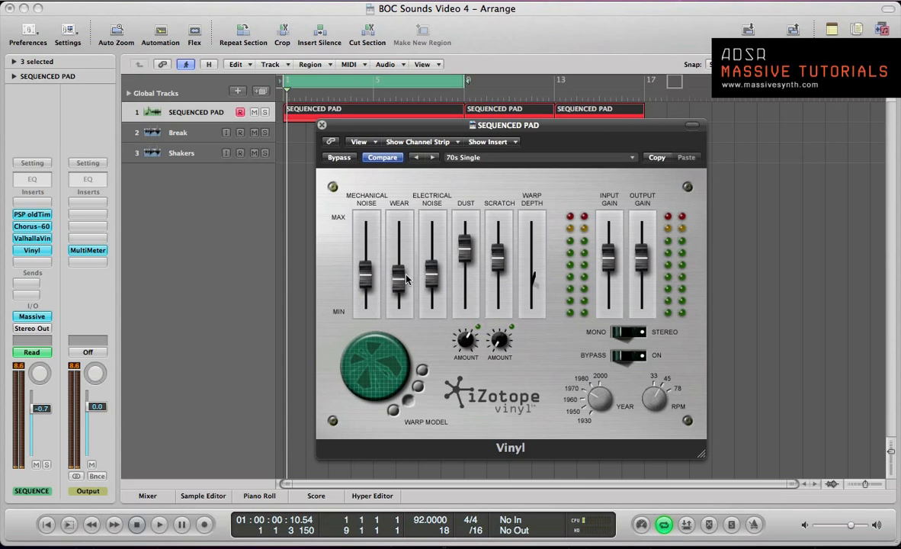
pyautogui.press('space')
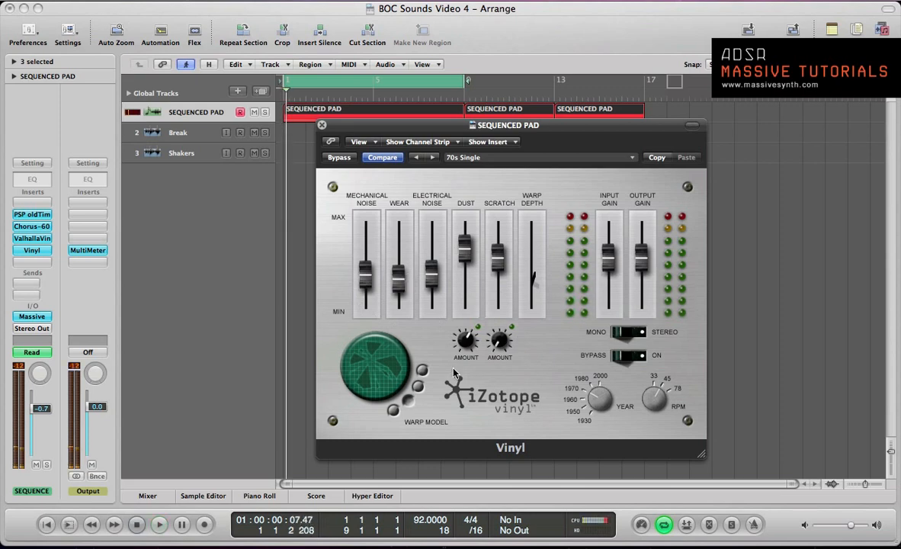
# - Audition Vinyl's factory presets in order during playback, from Attic Treasure through to Scratched Beyond Repair
pyautogui.click(633, 157)
pyautogui.moveTo(717, 285)
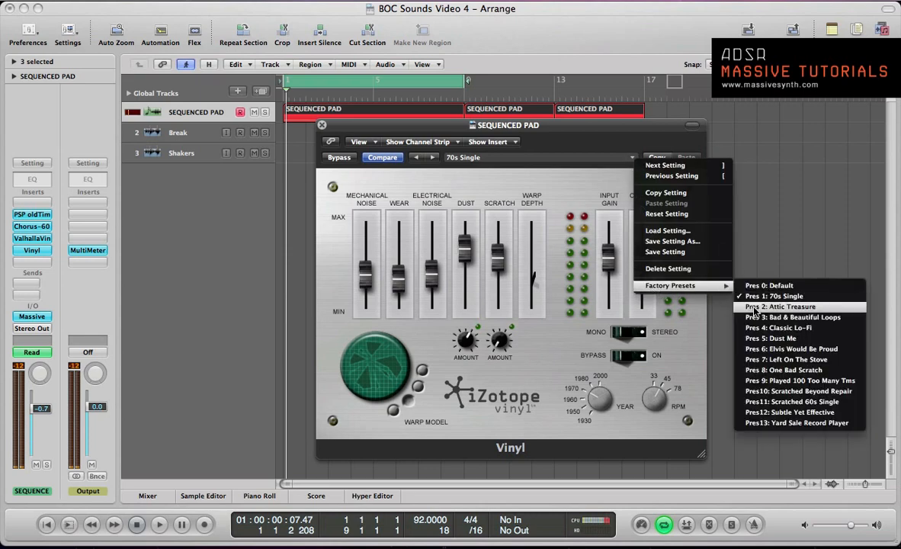
pyautogui.click(753, 308)
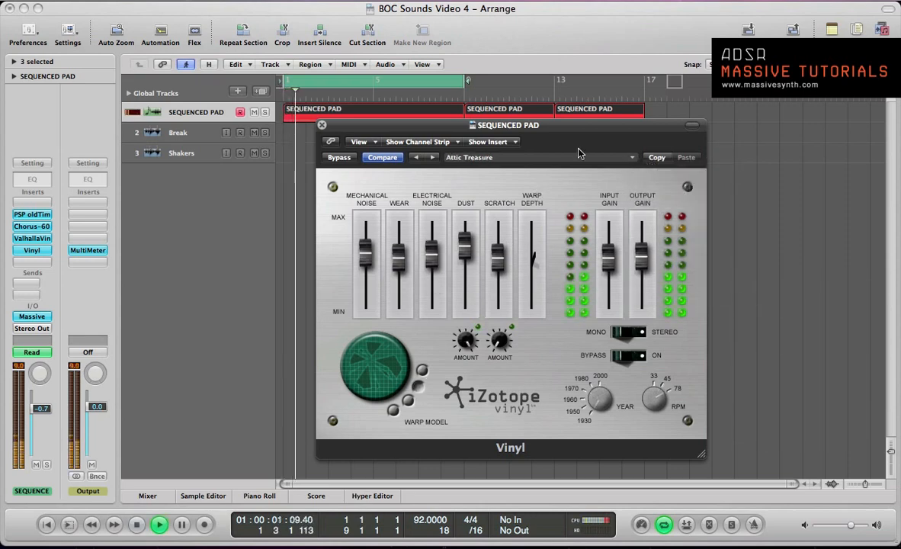
pyautogui.press(']')
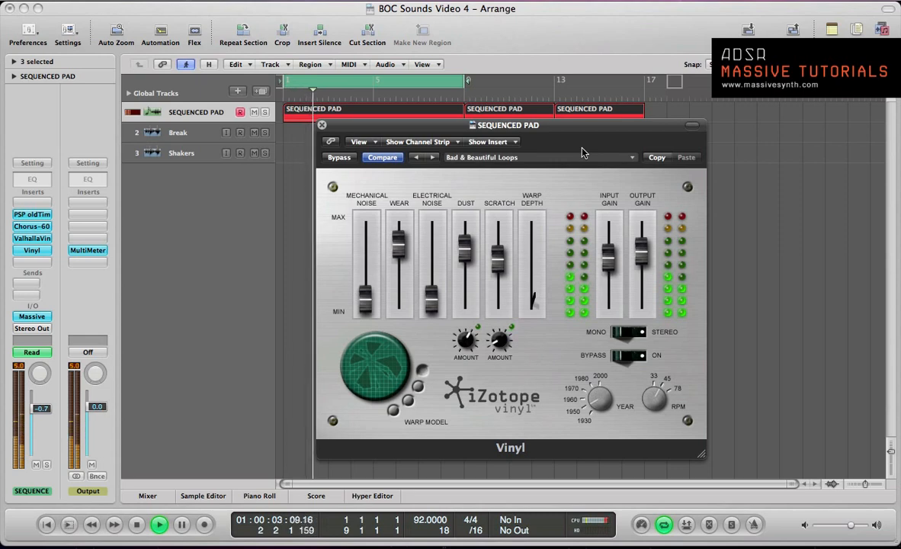
pyautogui.press(']')
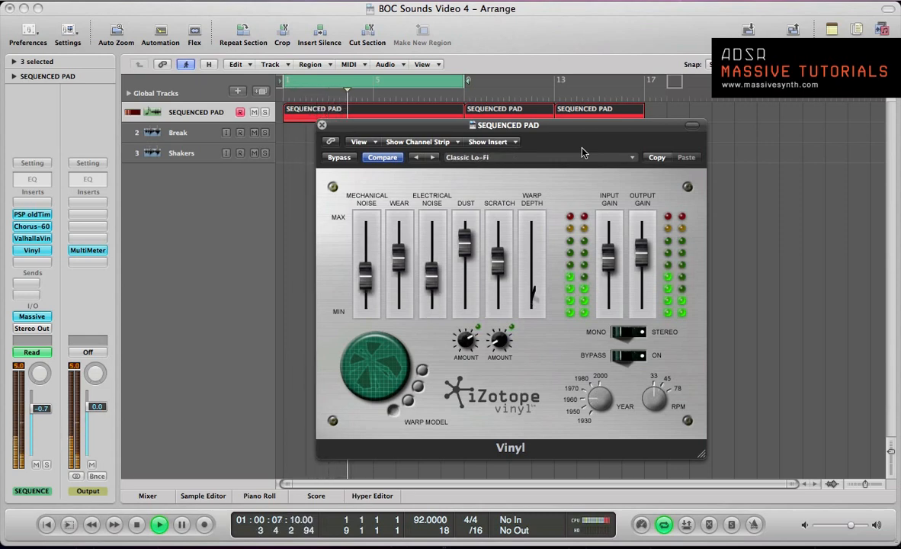
pyautogui.press(']')
pyautogui.press(']')
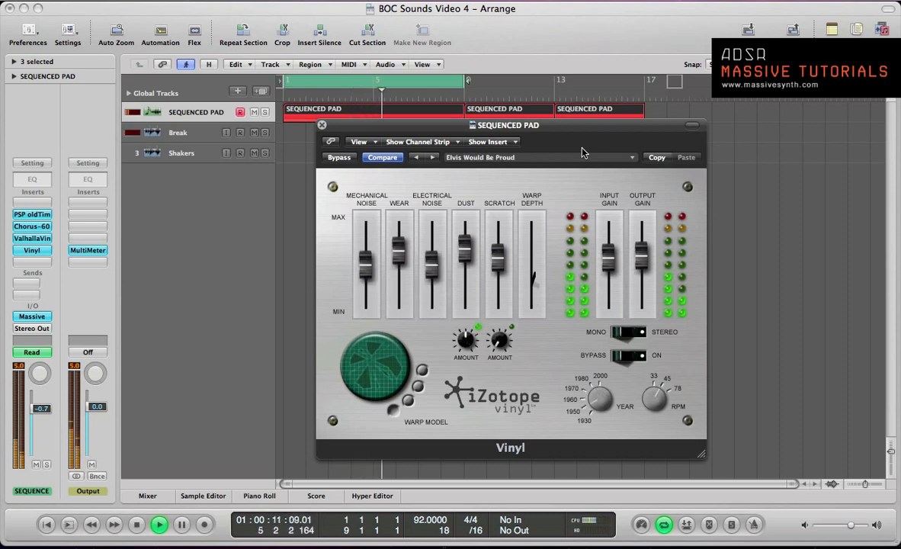
pyautogui.press(']')
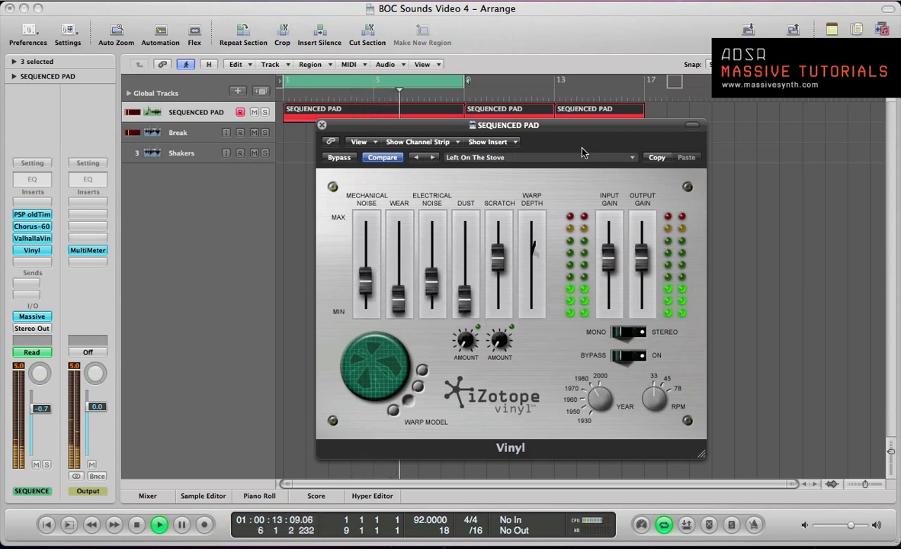
pyautogui.press(']')
pyautogui.press(']')
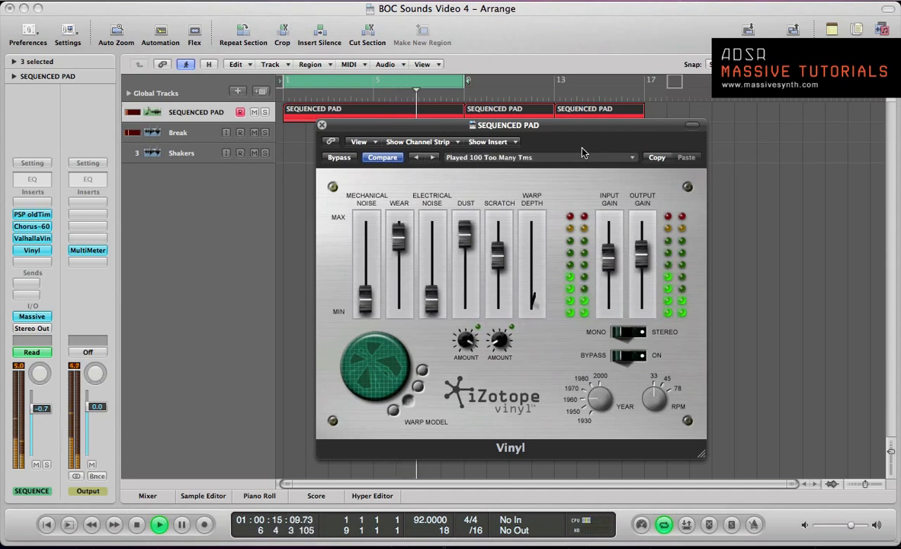
pyautogui.press(']')
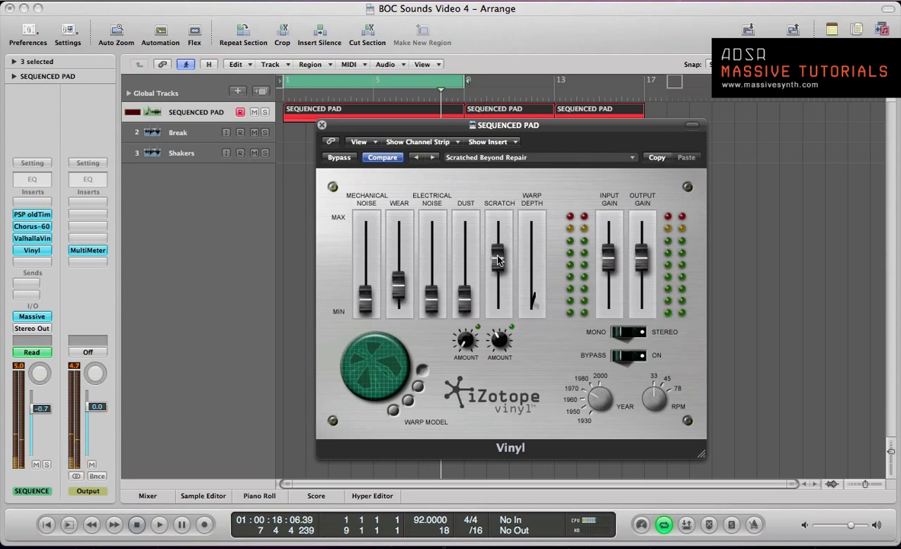
# - Raise Vinyl's Dust, Electrical Noise, Wear and Mechanical Noise, lower Scratch slightly, increase the Scratch amount, and reset the channel's peak level
pyautogui.moveTo(502, 264)
pyautogui.mouseDown()
pyautogui.moveTo(499, 232)
pyautogui.moveTo(501, 266)
pyautogui.mouseUp()
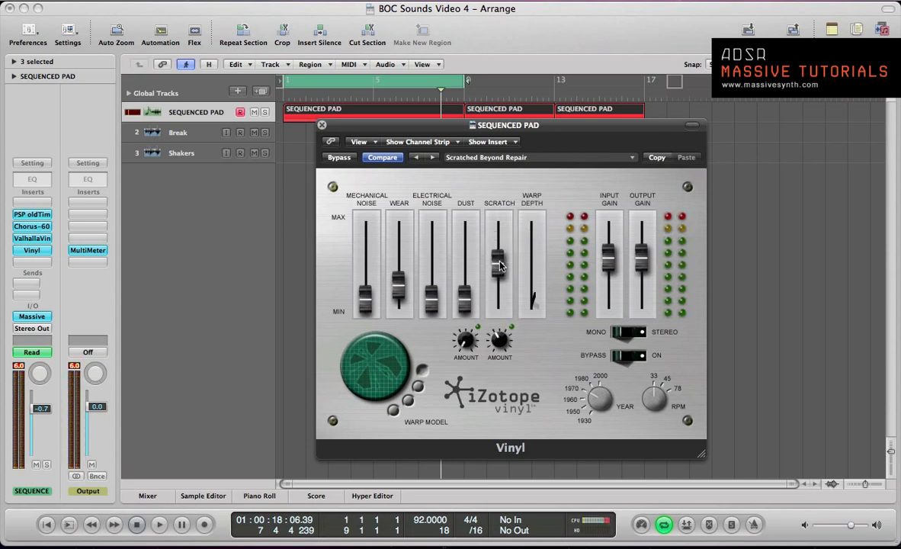
pyautogui.moveTo(465, 298); pyautogui.dragTo(466, 245)
pyautogui.moveTo(430, 302); pyautogui.dragTo(398, 256)
pyautogui.click(366, 288)
pyautogui.moveTo(366, 288)
pyautogui.mouseDown()
pyautogui.moveTo(365, 233)
pyautogui.moveTo(366, 284)
pyautogui.mouseUp()
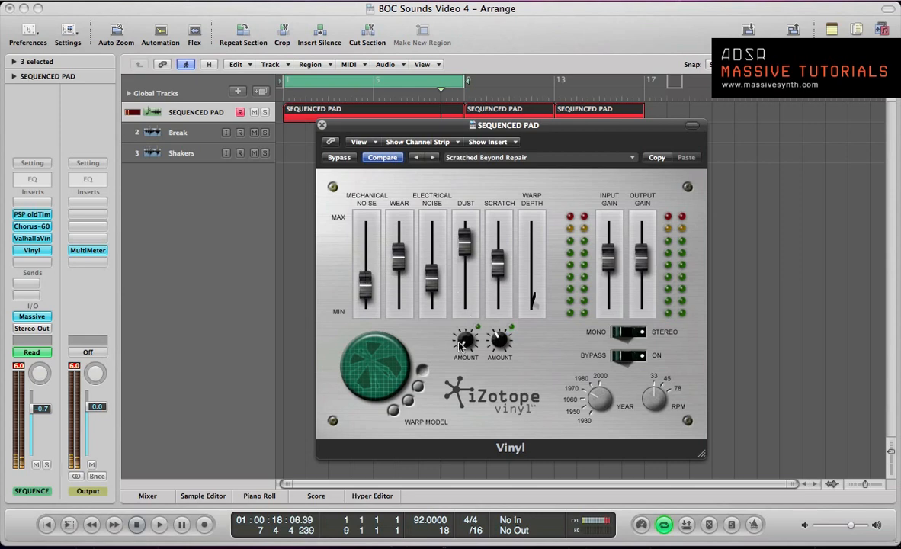
pyautogui.moveTo(461, 347); pyautogui.dragTo(503, 308)
pyautogui.click(16, 368)
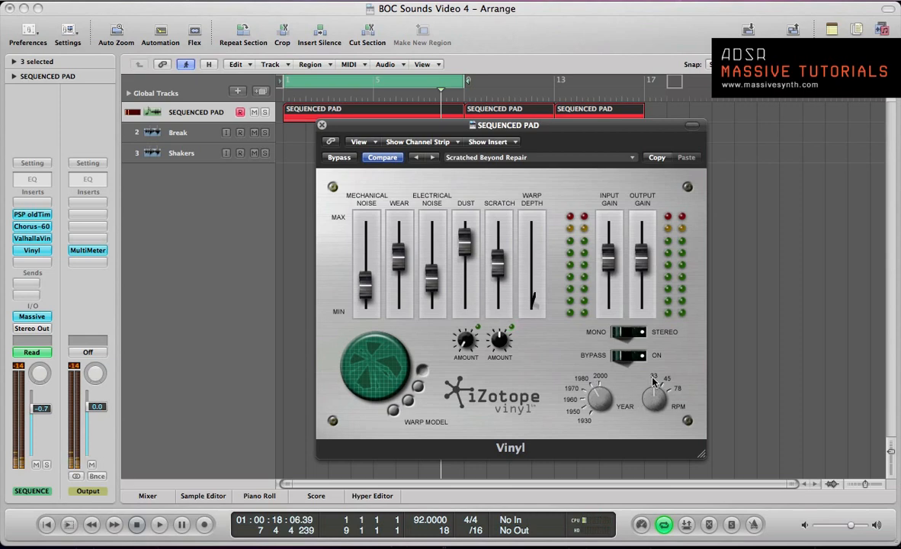
# - Lower Vinyl's Scratch to -17.1 dB and reduce the Dust, Electrical Noise and Wear levels
pyautogui.moveTo(500, 262); pyautogui.dragTo(499, 270)
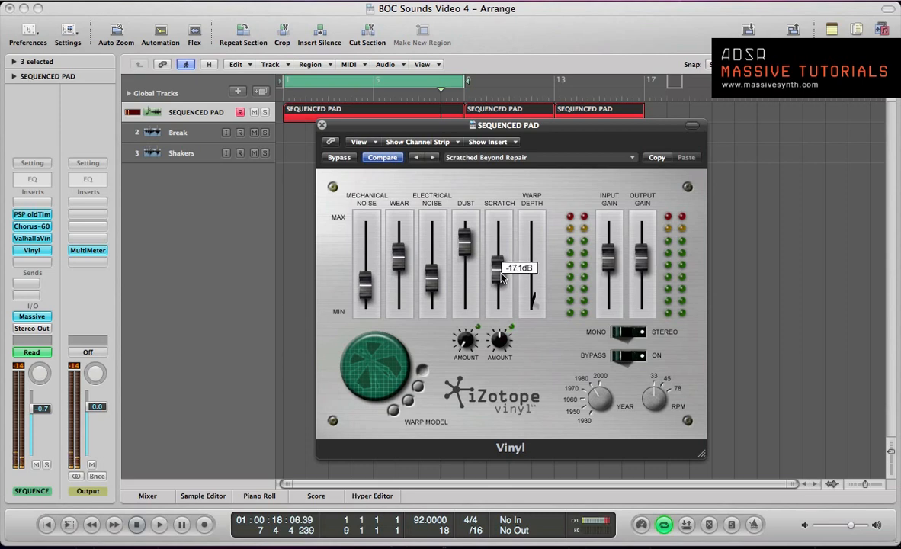
pyautogui.moveTo(464, 242); pyautogui.dragTo(465, 271)
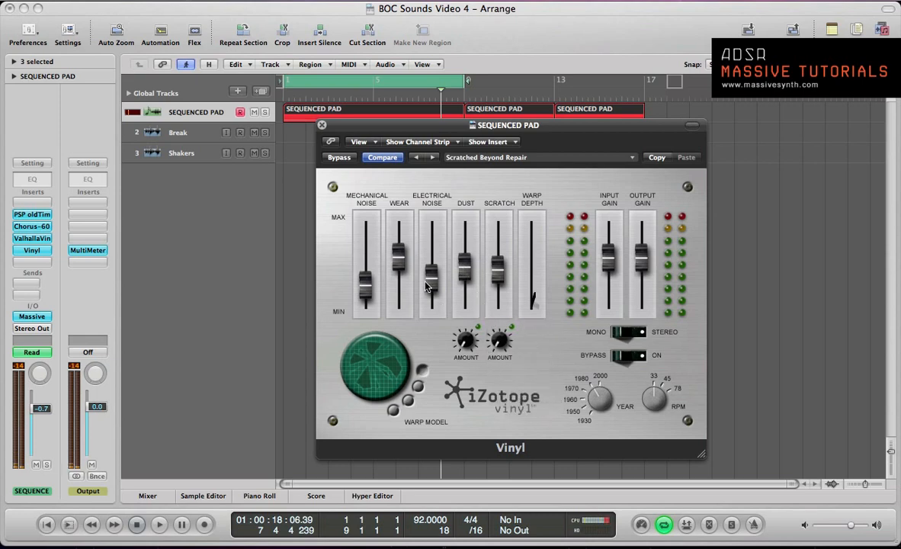
pyautogui.moveTo(427, 286); pyautogui.dragTo(431, 300)
pyautogui.moveTo(397, 263); pyautogui.dragTo(397, 267)
# - Play the pad from the start and compare it with Vinyl bypassed and active
pyautogui.press('space')
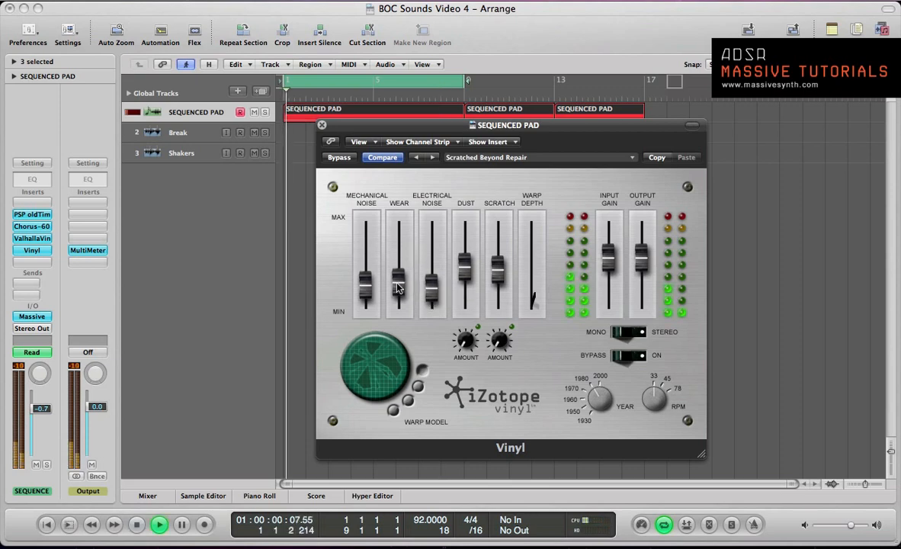
pyautogui.click(343, 162)
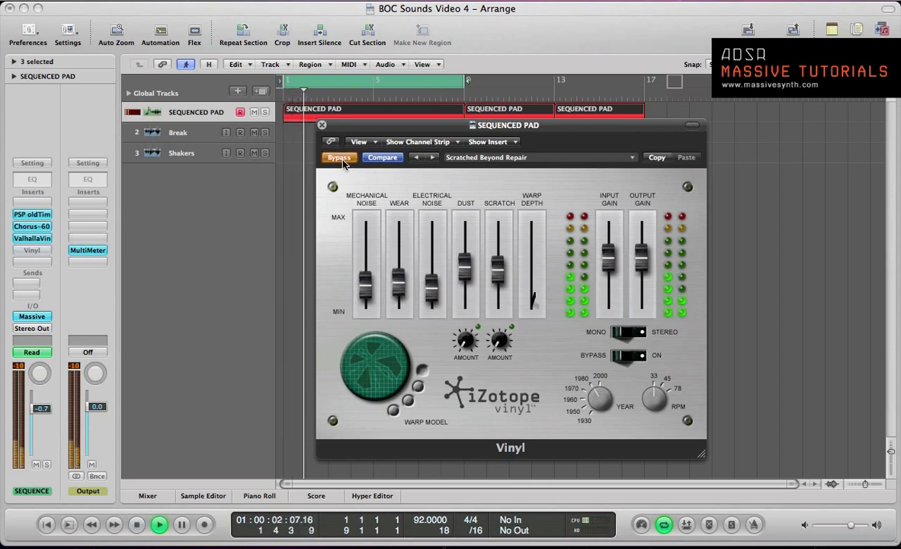
pyautogui.click(343, 162)
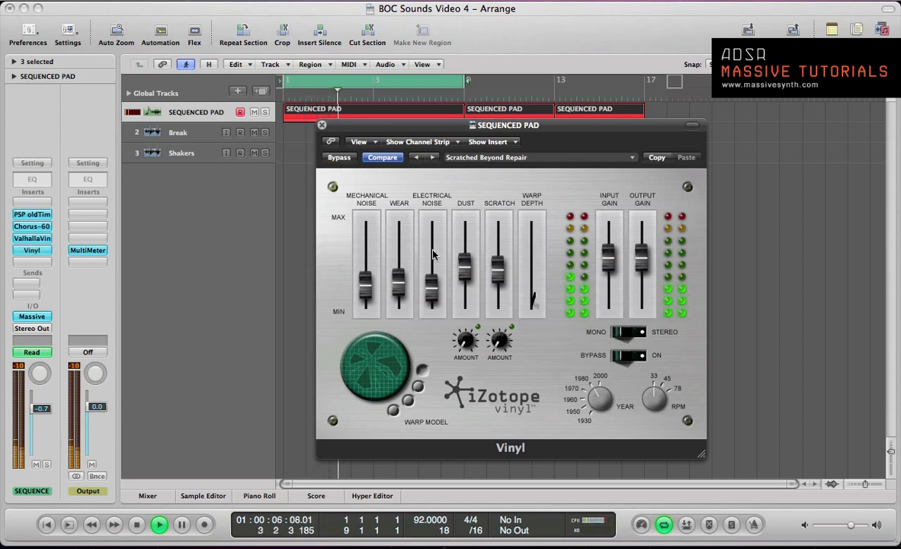
# - Raise Vinyl's Dust, Scratch and Mechanical Noise slightly during playback and compare the result with Vinyl bypassed and active
pyautogui.moveTo(465, 265); pyautogui.dragTo(463, 255)
pyautogui.moveTo(512, 277); pyautogui.dragTo(511, 271)
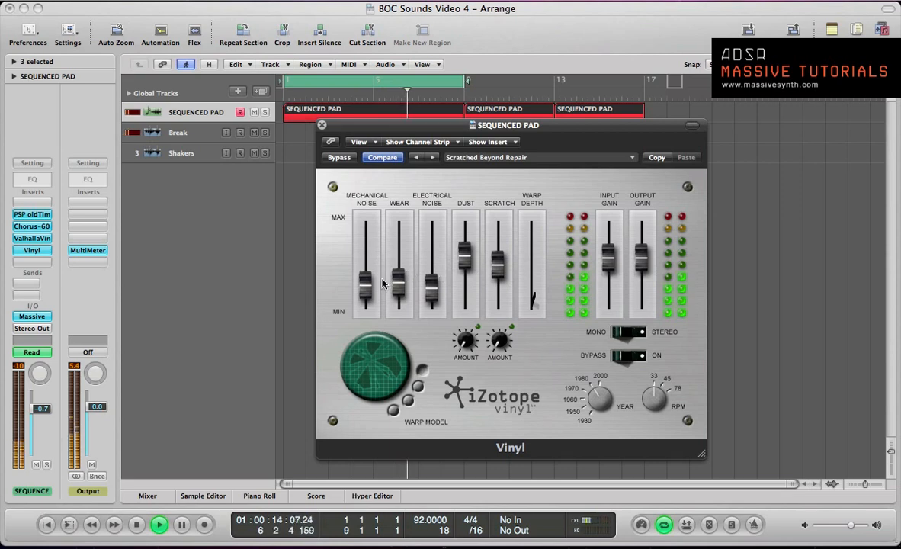
pyautogui.moveTo(369, 286); pyautogui.dragTo(368, 283)
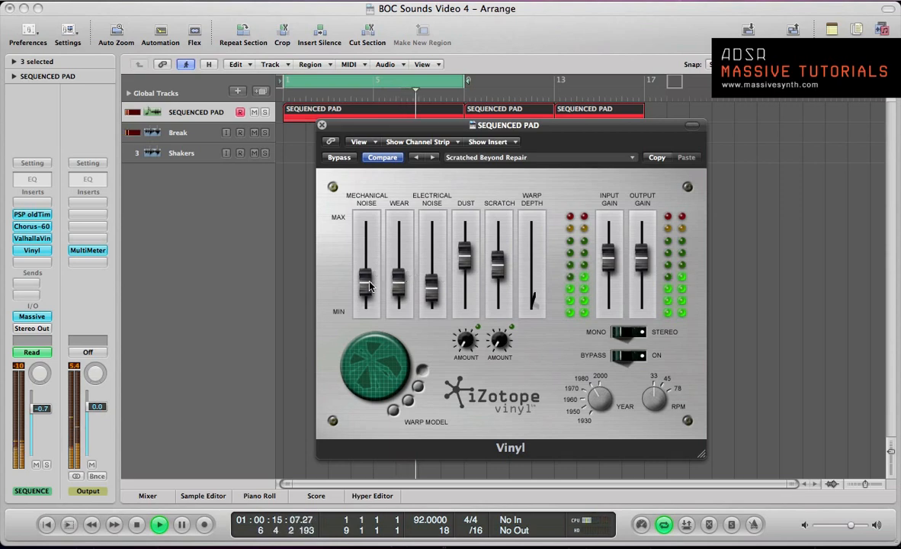
pyautogui.click(338, 158)
pyautogui.click(339, 158)
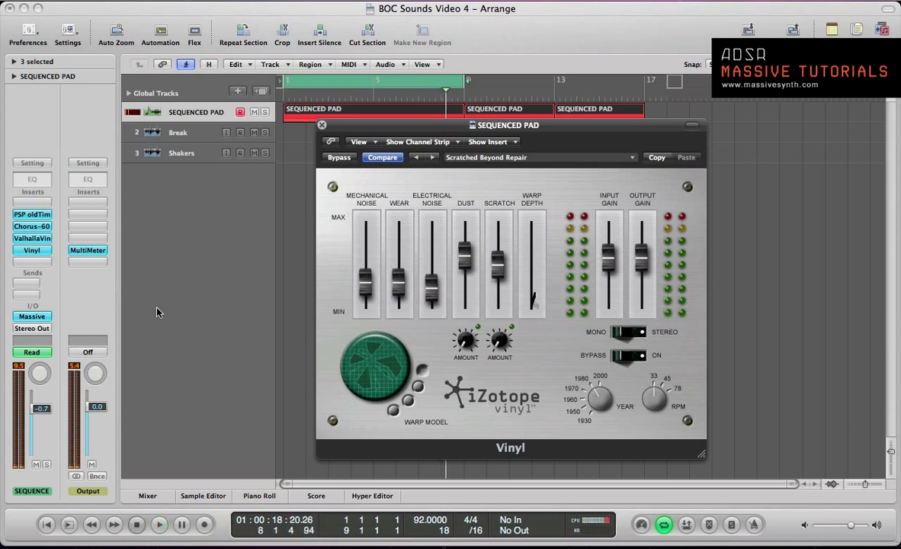
# - Adjust the computer's output volume, raising it and lowering it one notch
pyautogui.press('XF86AudioRaiseVolume')
pyautogui.press('XF86AudioRaiseVolume')
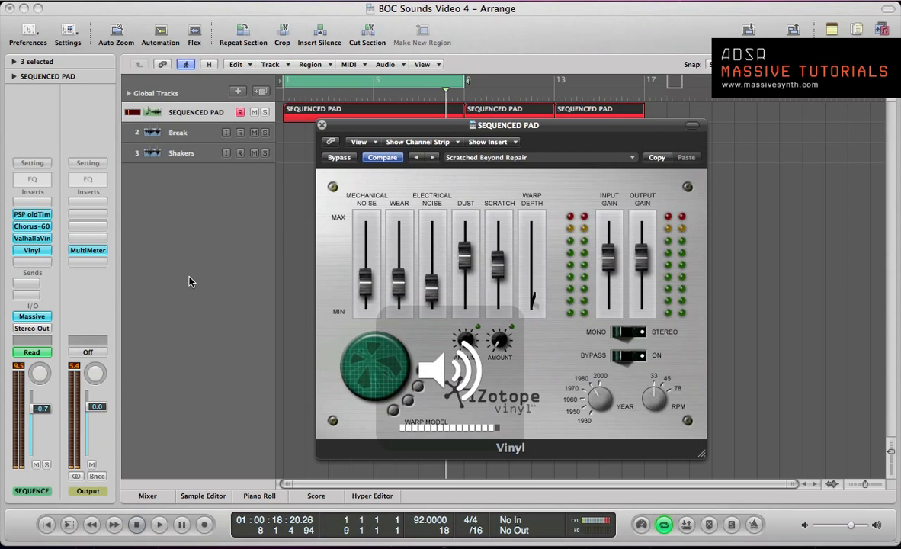
pyautogui.press('XF86AudioLowerVolume')
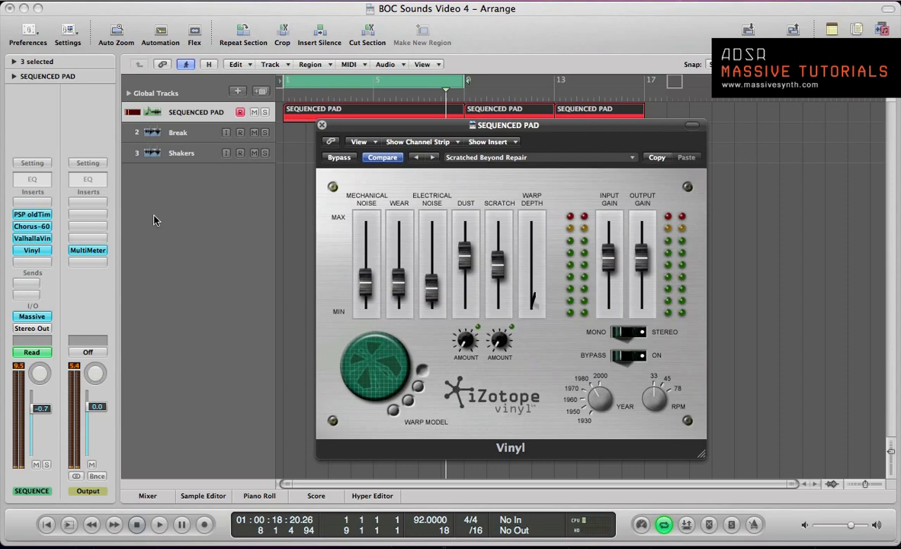
# - Close the Vinyl window, bypass Vinyl on the pad channel, and add a send to Bus 1
pyautogui.click(322, 125)
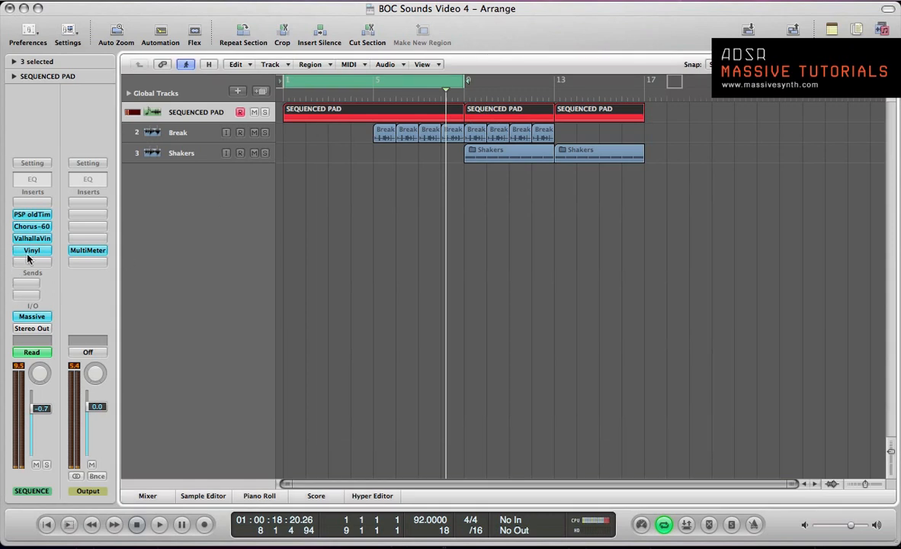
pyautogui.keyDown('alt'); pyautogui.click(27, 255); pyautogui.keyUp('alt')
pyautogui.click(21, 284)
pyautogui.moveTo(23, 297)
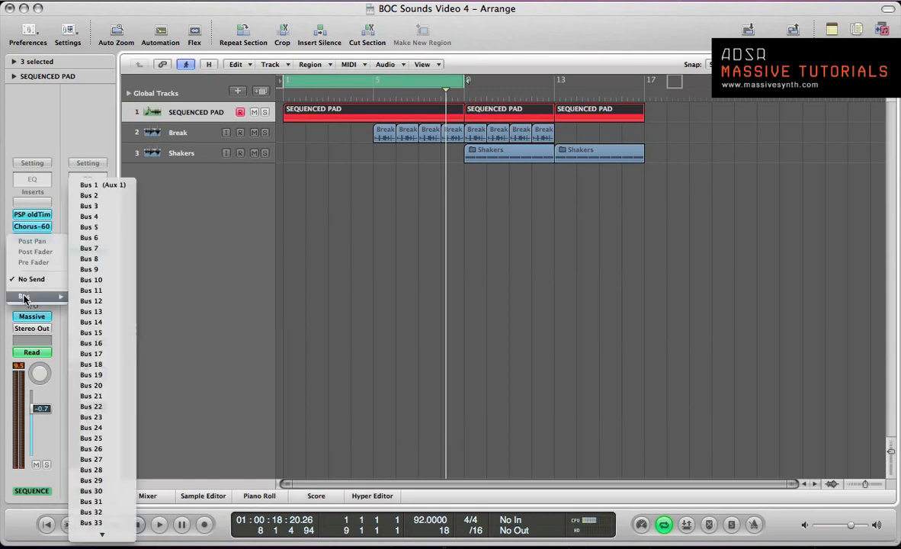
pyautogui.click(93, 185)
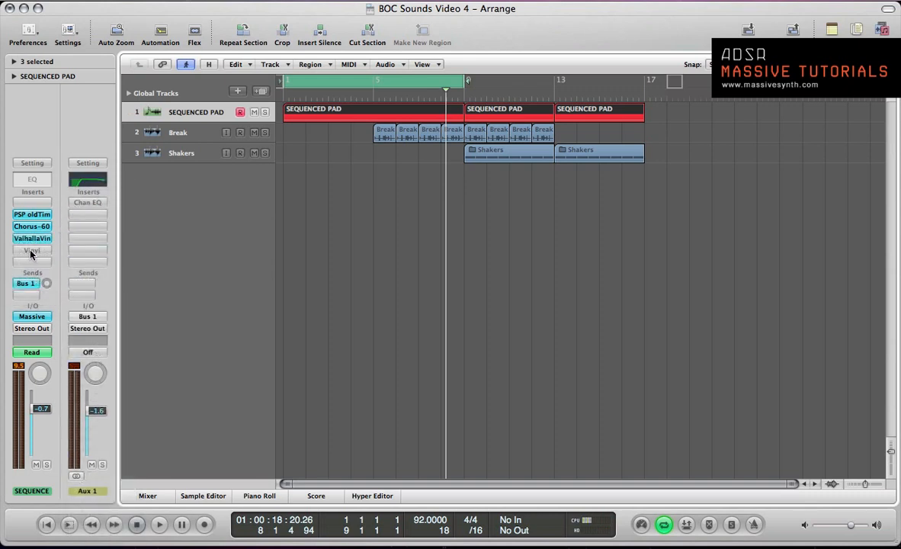
# - Copy Vinyl to an insert on Aux 1, set the pad's Bus 1 send to -5.5, and open the copied plug-in
pyautogui.moveTo(32, 252); pyautogui.dragTo(89, 228)
pyautogui.moveTo(47, 282); pyautogui.dragTo(47, 271)
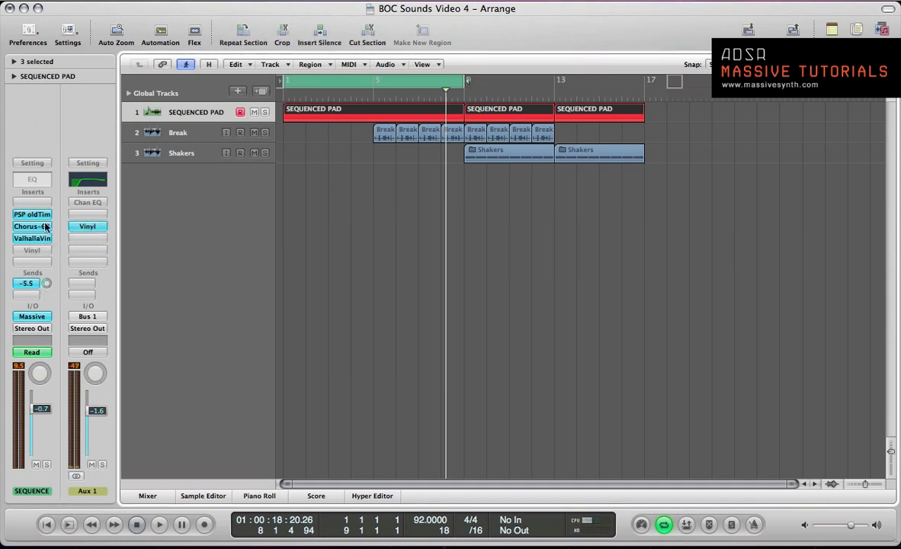
pyautogui.click(85, 227)
pyautogui.moveTo(127, 48); pyautogui.dragTo(344, 30)
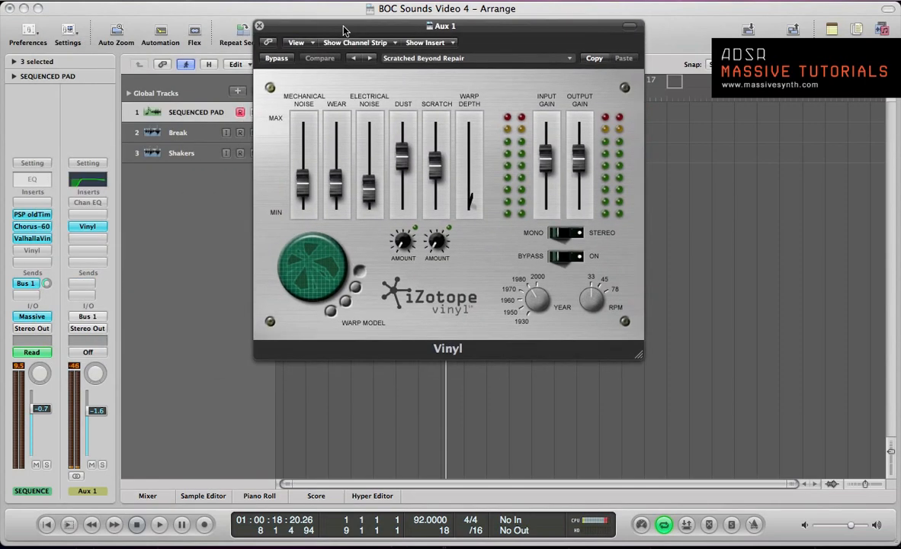
# - Insert a Channel EQ after Vinyl on Aux 1 and raise the Electrical Noise slightly in that Vinyl
pyautogui.click(87, 238)
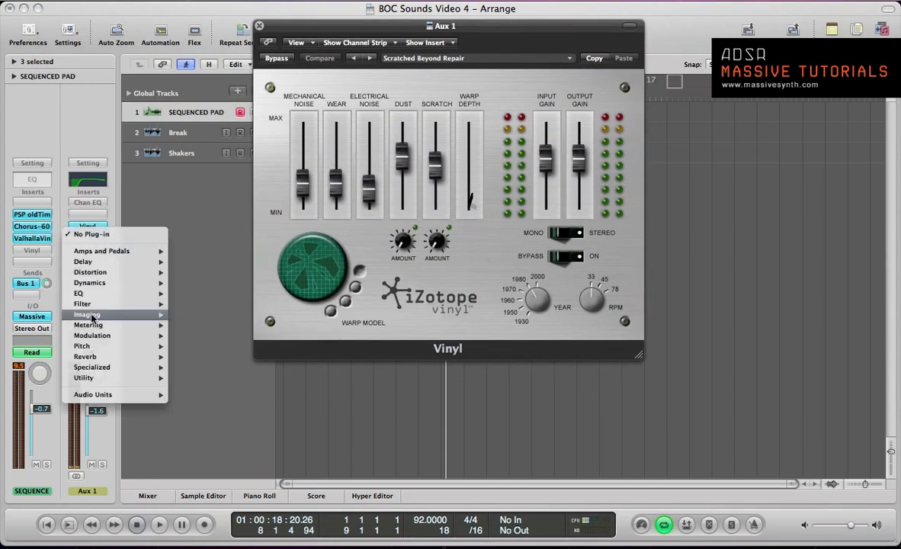
pyautogui.moveTo(163, 295)
pyautogui.moveTo(251, 293)
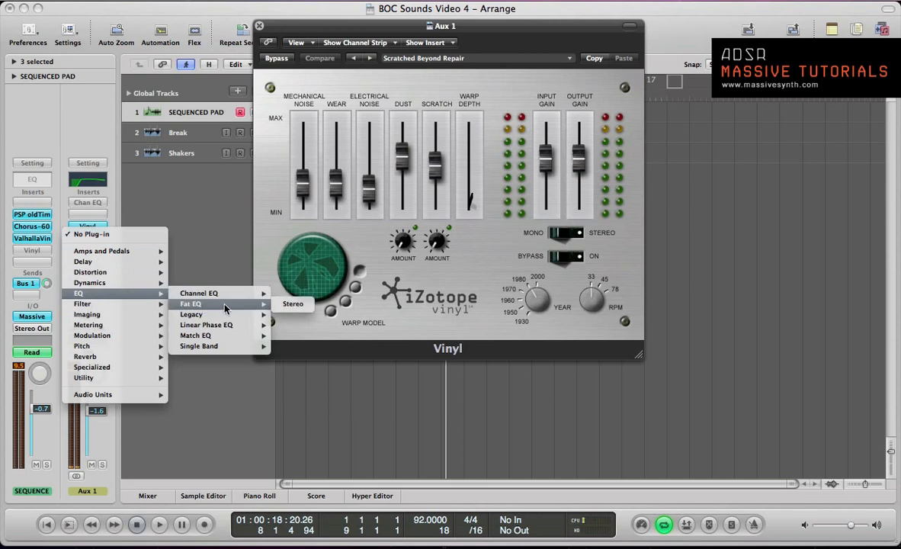
pyautogui.click(294, 294)
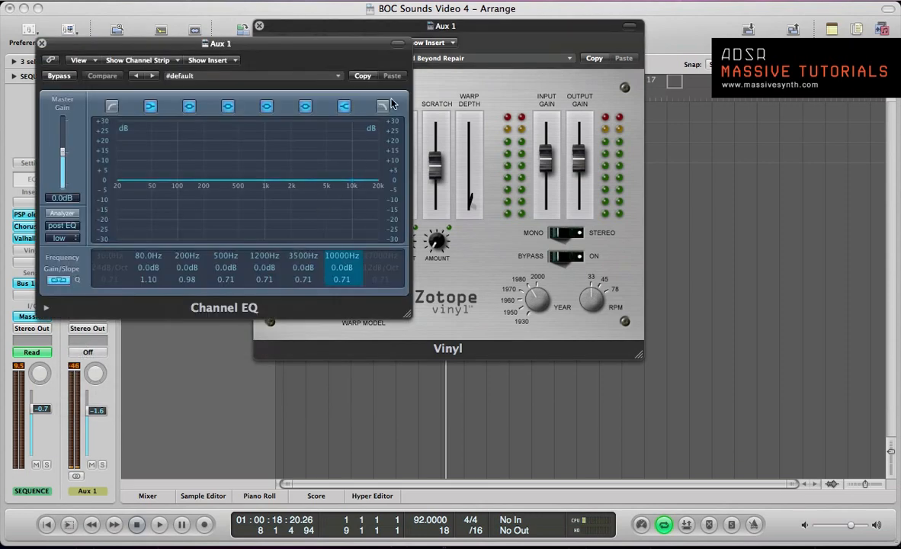
pyautogui.click(465, 43)
pyautogui.moveTo(373, 181)
pyautogui.mouseDown()
pyautogui.moveTo(372, 137)
pyautogui.moveTo(374, 185)
pyautogui.mouseUp()
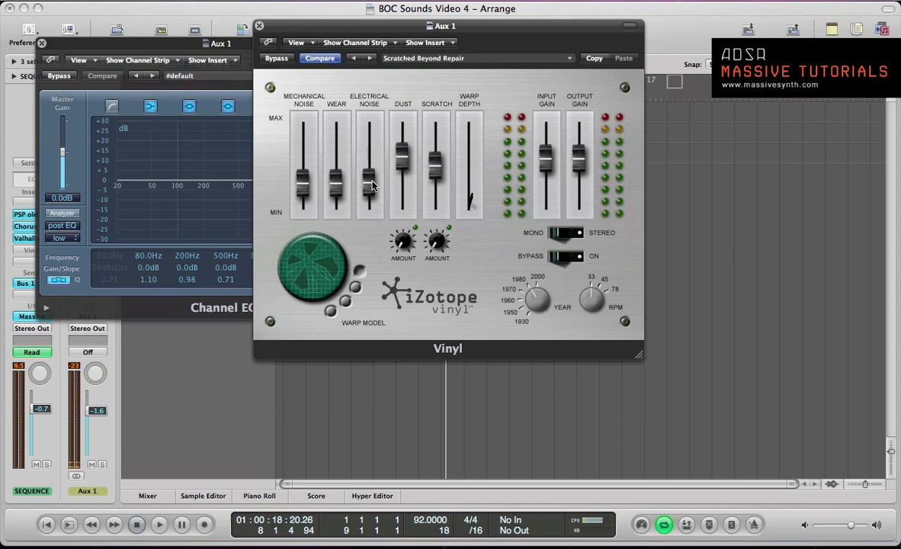
# - Enable a low cut at 148 Hz in Aux 1's Channel EQ and slightly adjust the Scratch level and amount in Vinyl
pyautogui.click(110, 106)
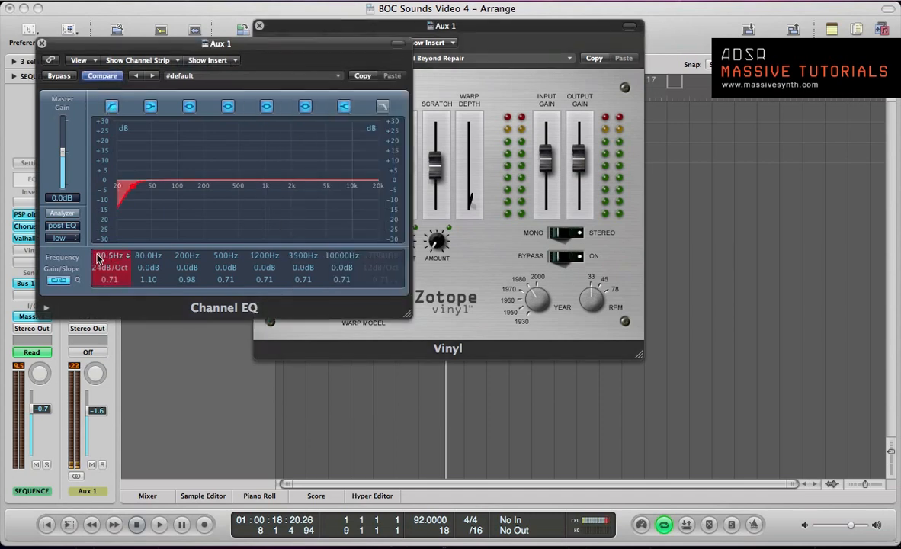
pyautogui.moveTo(97, 259); pyautogui.dragTo(105, 182)
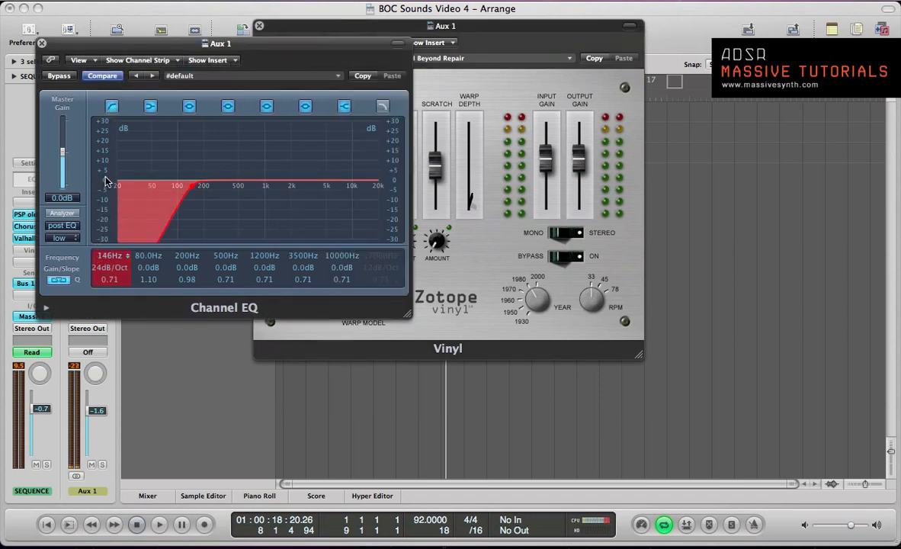
pyautogui.click(486, 44)
pyautogui.moveTo(437, 166)
pyautogui.mouseDown()
pyautogui.moveTo(428, 150)
pyautogui.moveTo(426, 157)
pyautogui.mouseUp()
pyautogui.moveTo(437, 238)
pyautogui.mouseDown()
pyautogui.moveTo(435, 214)
pyautogui.moveTo(436, 252)
pyautogui.moveTo(435, 237)
pyautogui.mouseUp()
pyautogui.moveTo(435, 158); pyautogui.dragTo(436, 177)
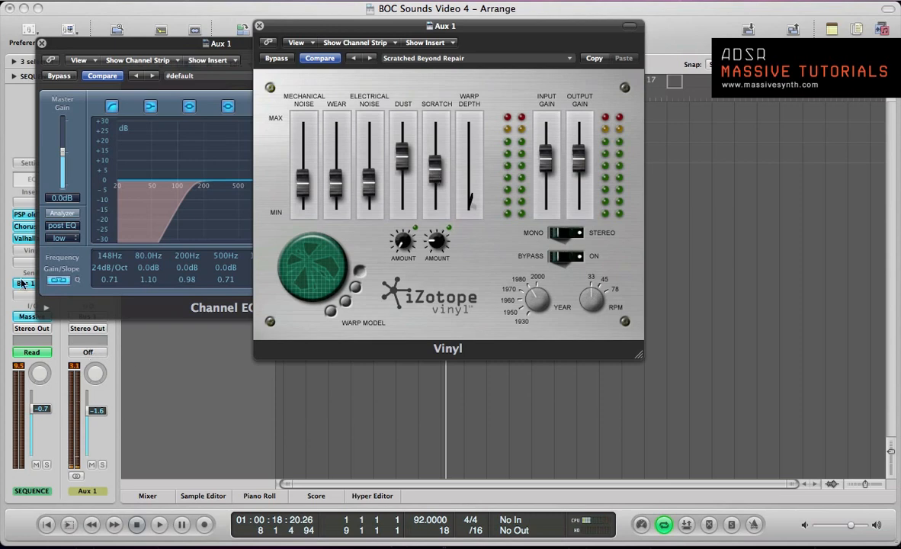
# - Hide the plug-in windows and play the sequenced pad to hear the vinyl noise from the Bus 1 send
pyautogui.press('v')
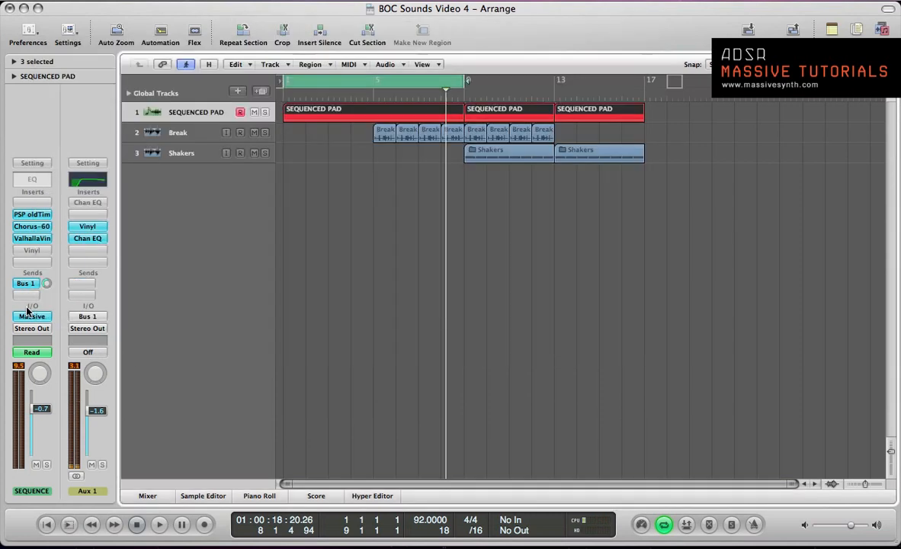
pyautogui.press('space')
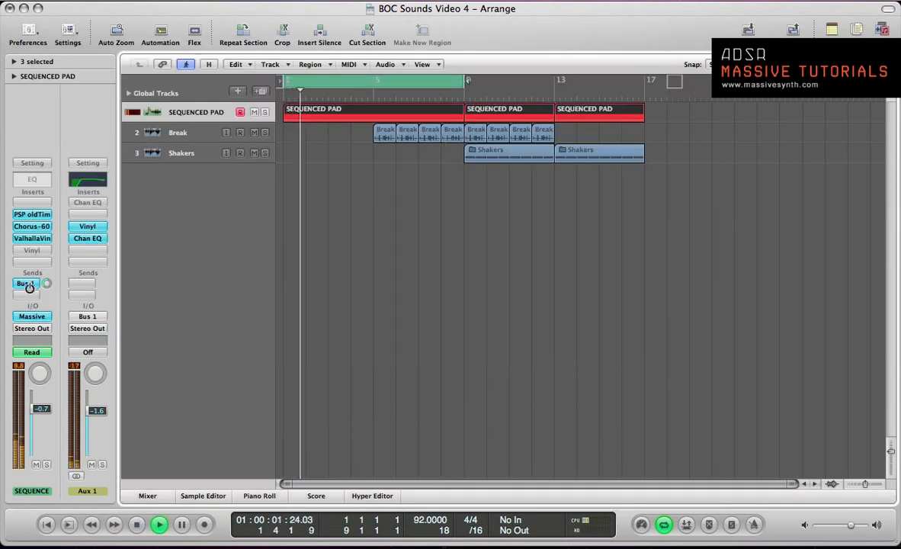
pyautogui.press('space')
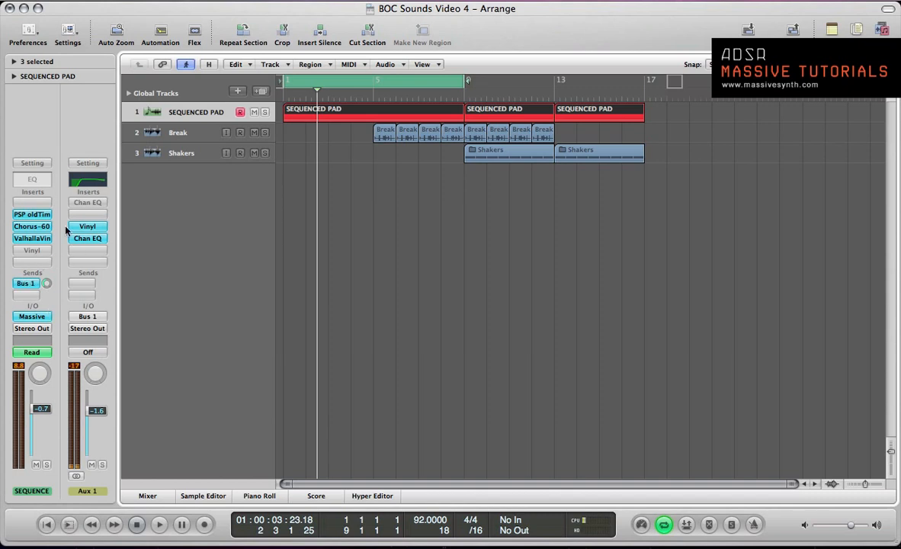
# - Insert a stereo PSP oldTimerME below Vinyl on the pad channel and close the Aux 1 Vinyl and Channel EQ windows
pyautogui.click(33, 263)
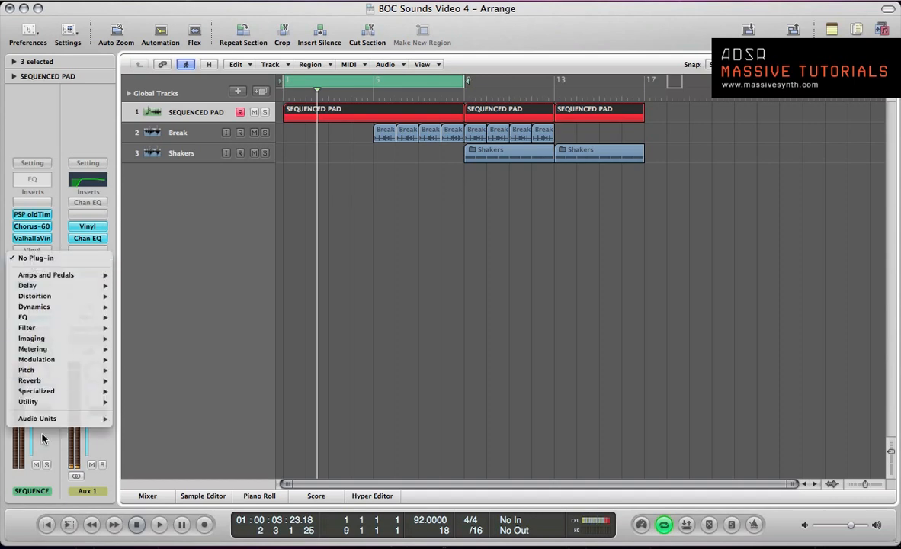
pyautogui.moveTo(46, 426)
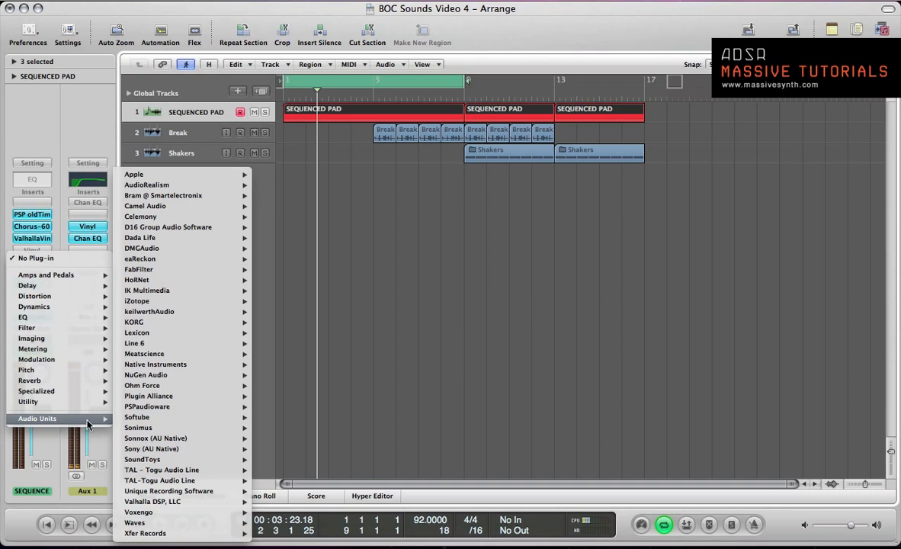
pyautogui.moveTo(152, 407)
pyautogui.moveTo(293, 429)
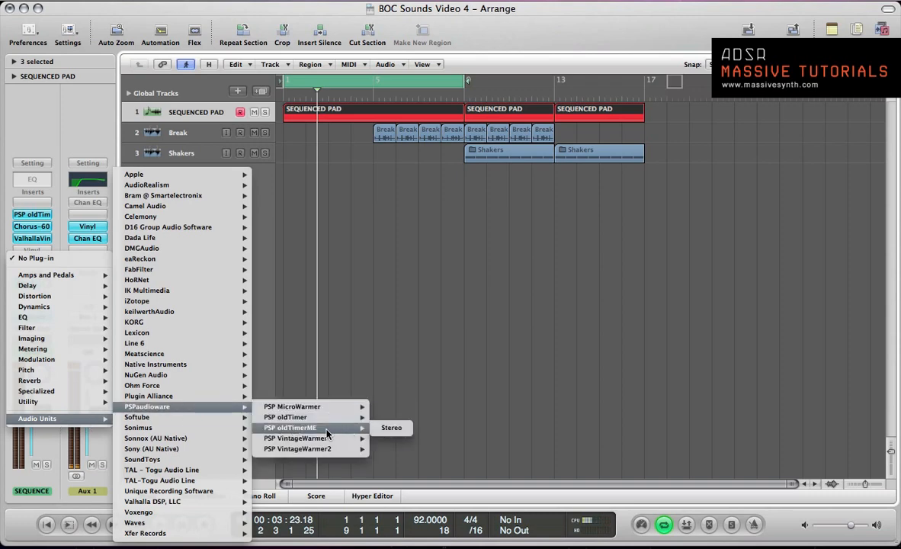
pyautogui.click(373, 432)
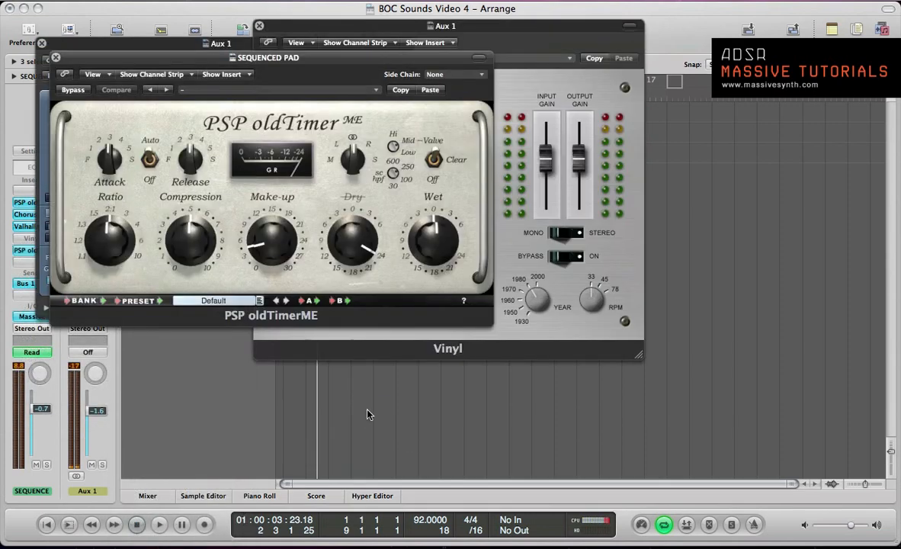
pyautogui.click(259, 26)
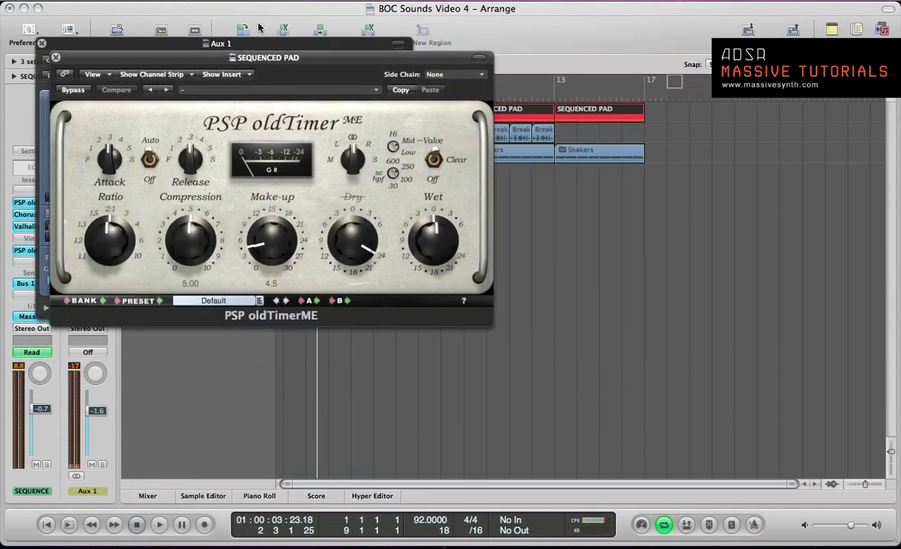
pyautogui.moveTo(265, 58); pyautogui.dragTo(440, 184)
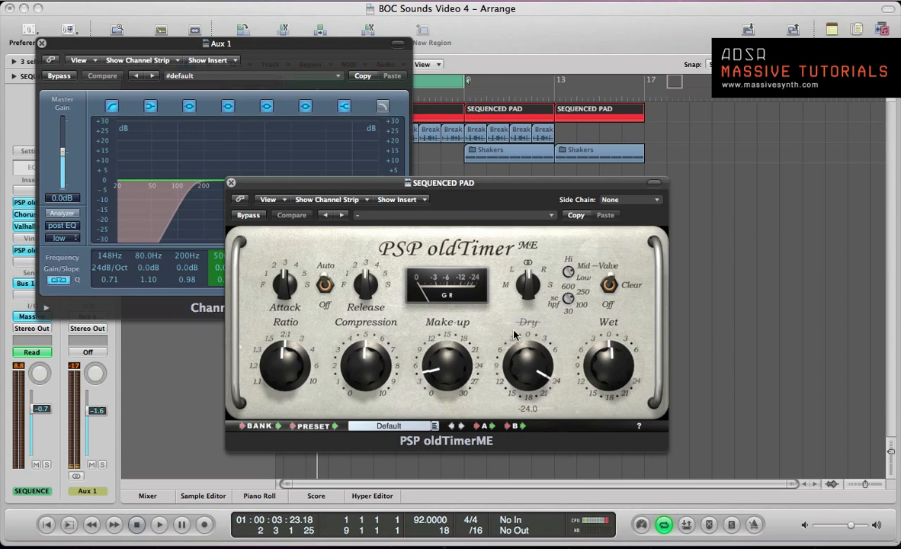
pyautogui.press('space')
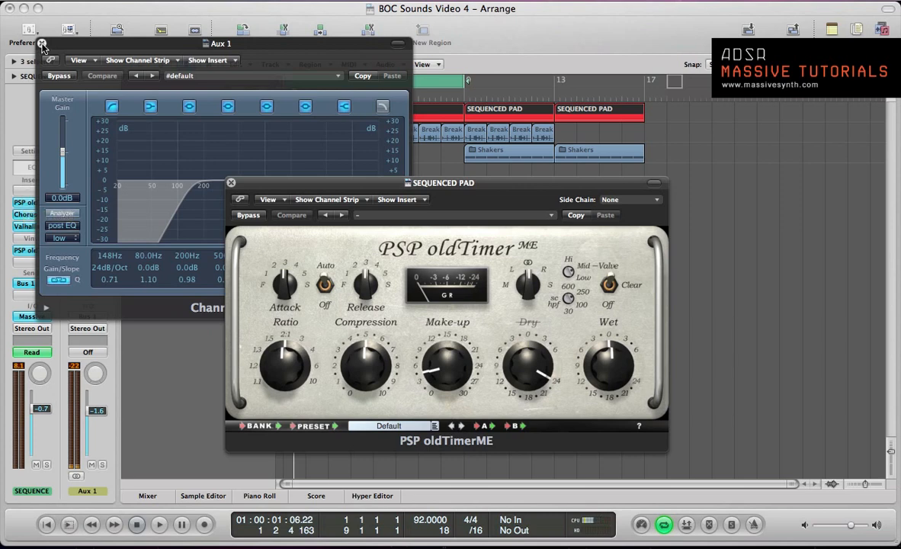
pyautogui.click(42, 43)
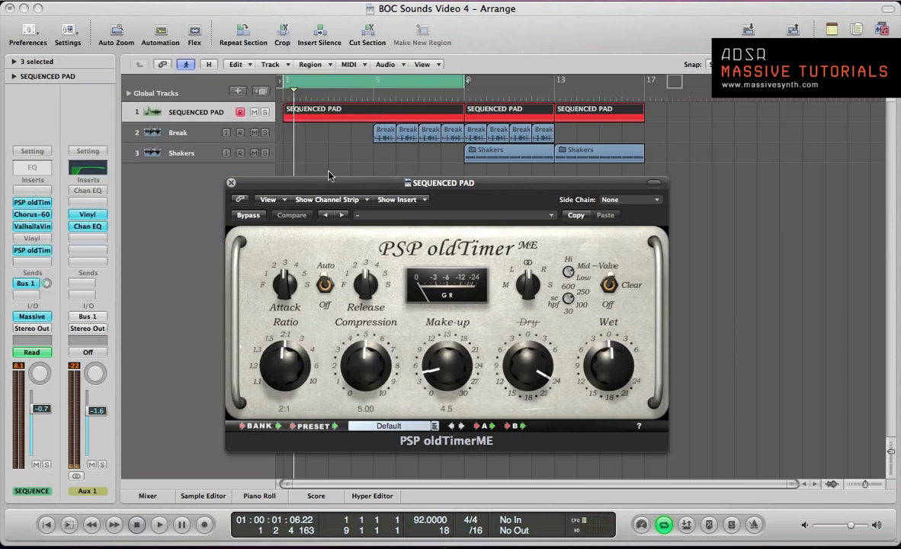
# - Set the PSP oldTimerME ratio to 4:1 while playing the pad, restarting playback to hear the compression
pyautogui.press('space')
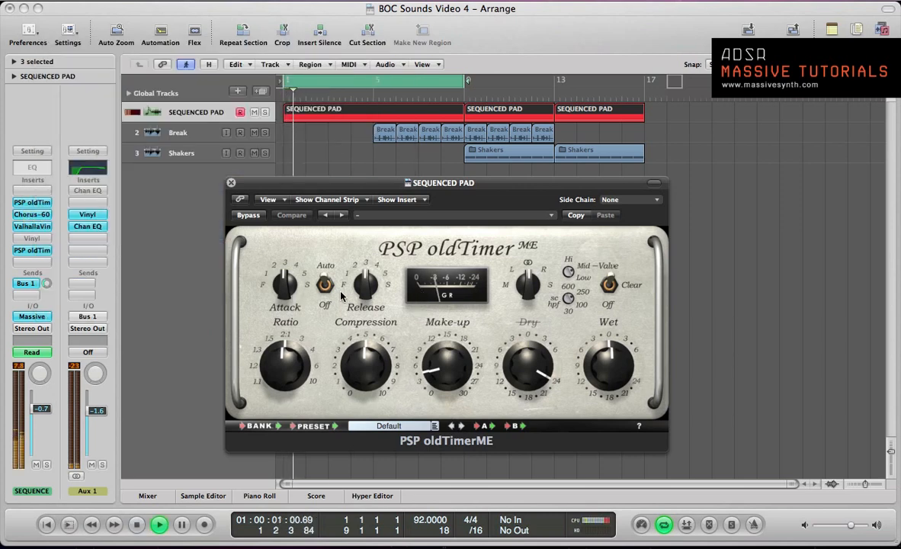
pyautogui.moveTo(267, 320); pyautogui.dragTo(290, 336)
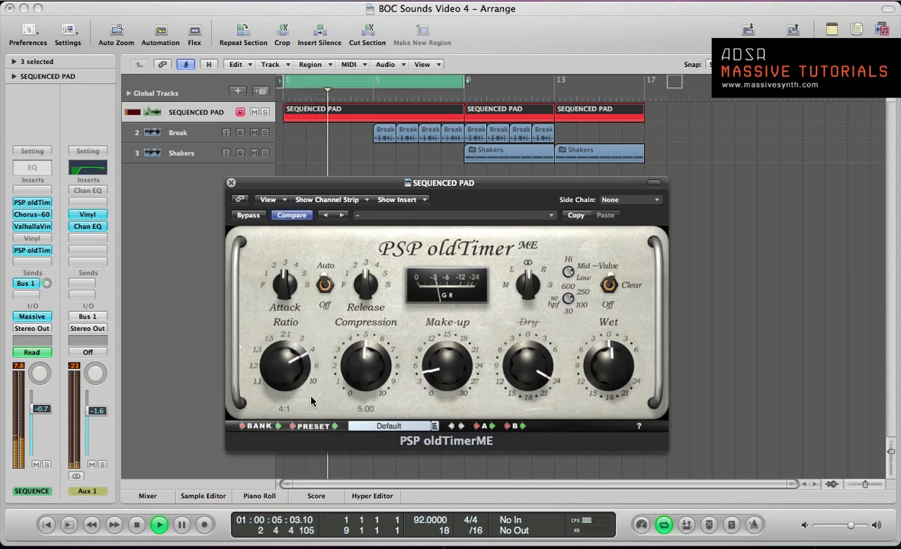
pyautogui.press('space')
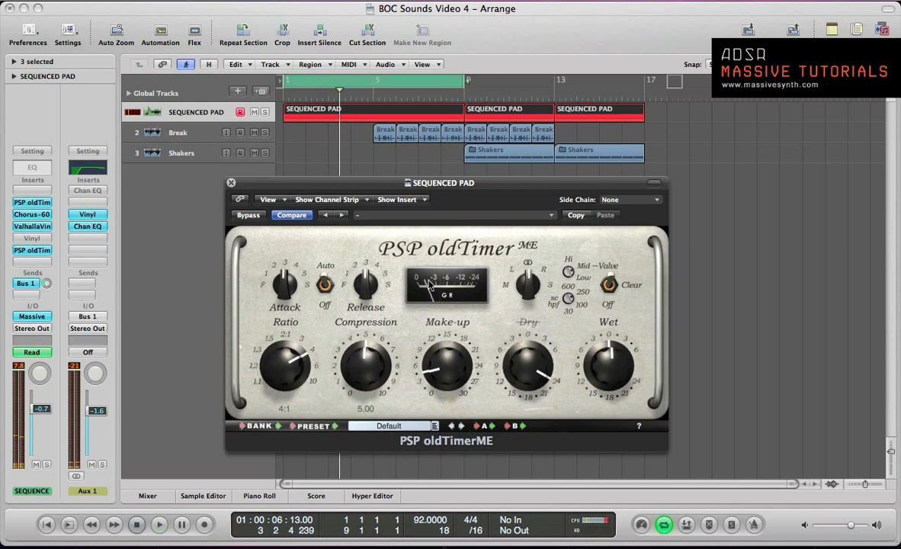
pyautogui.press('space')
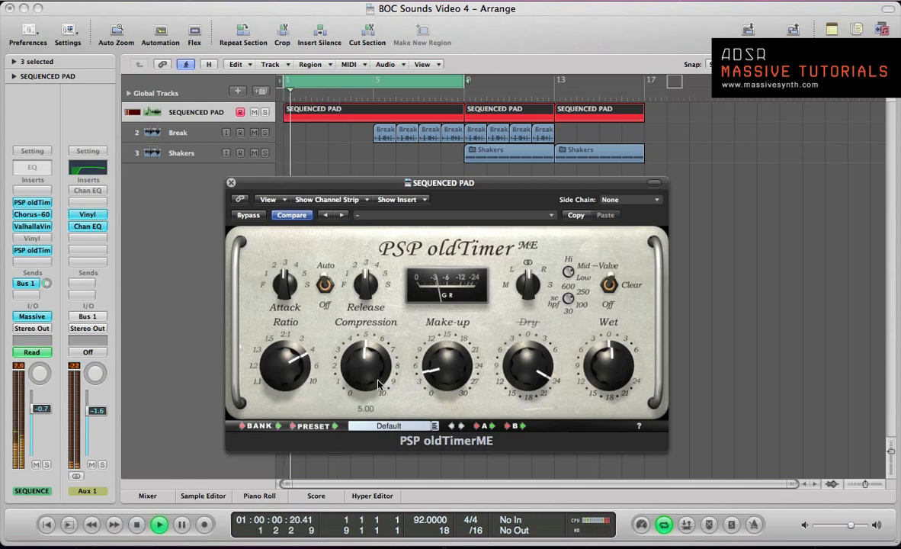
pyautogui.moveTo(383, 372)
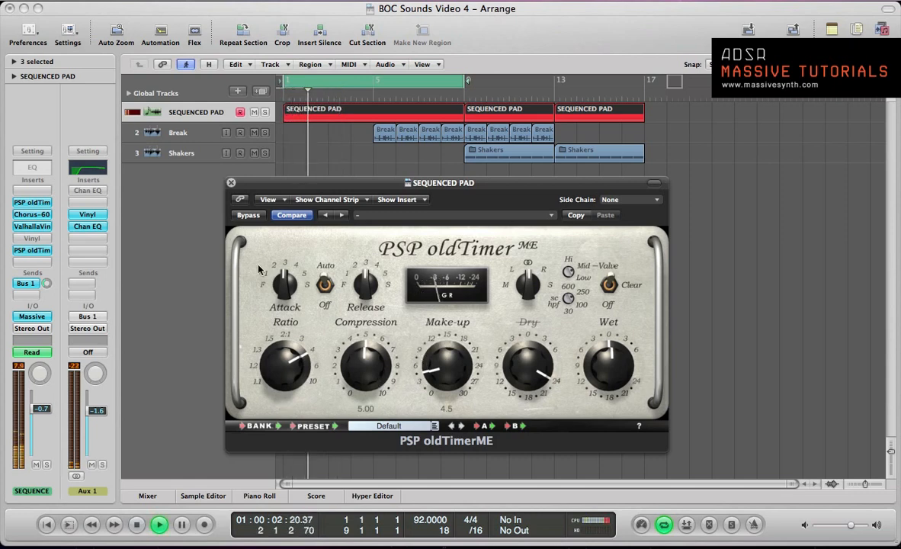
# - Raise the PSP oldTimerME make-up gain to 5.0, comparing the pad with the compressor bypassed and active
pyautogui.click(244, 215)
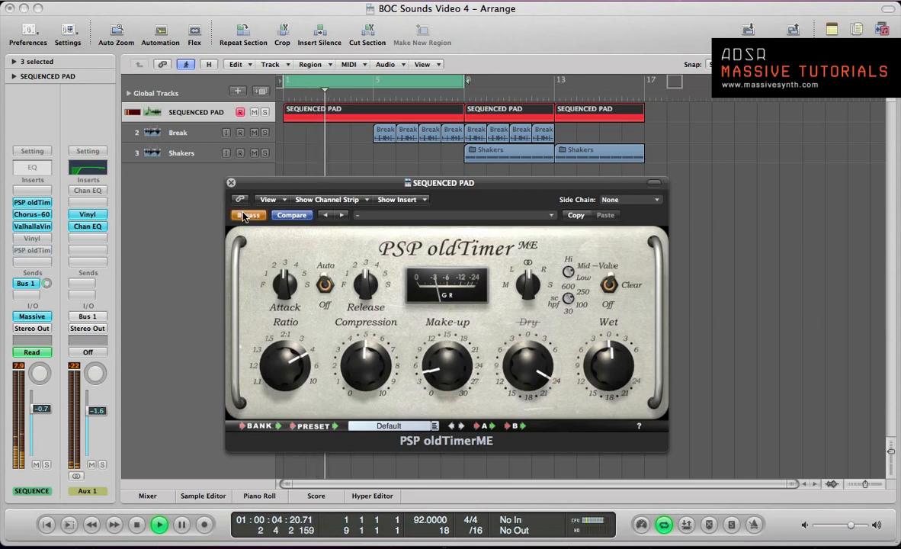
pyautogui.click(244, 216)
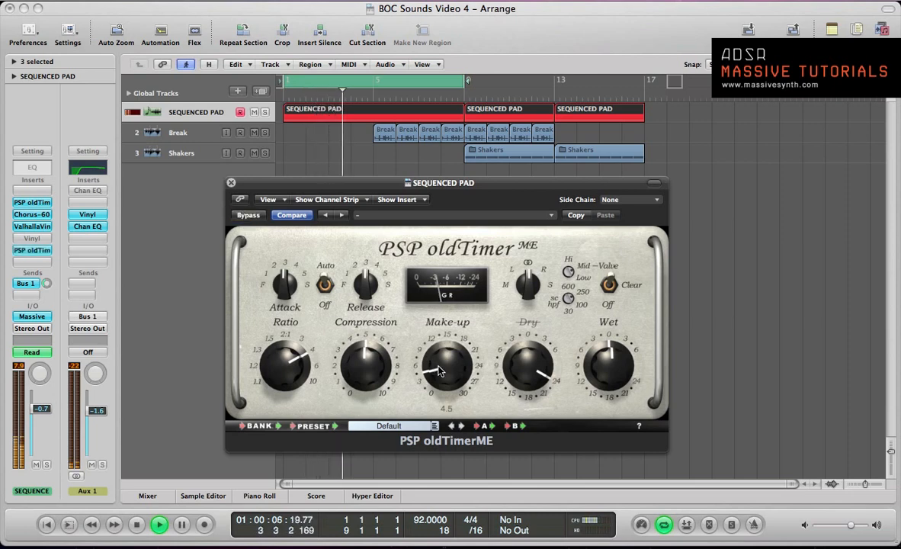
pyautogui.moveTo(440, 366); pyautogui.dragTo(439, 358)
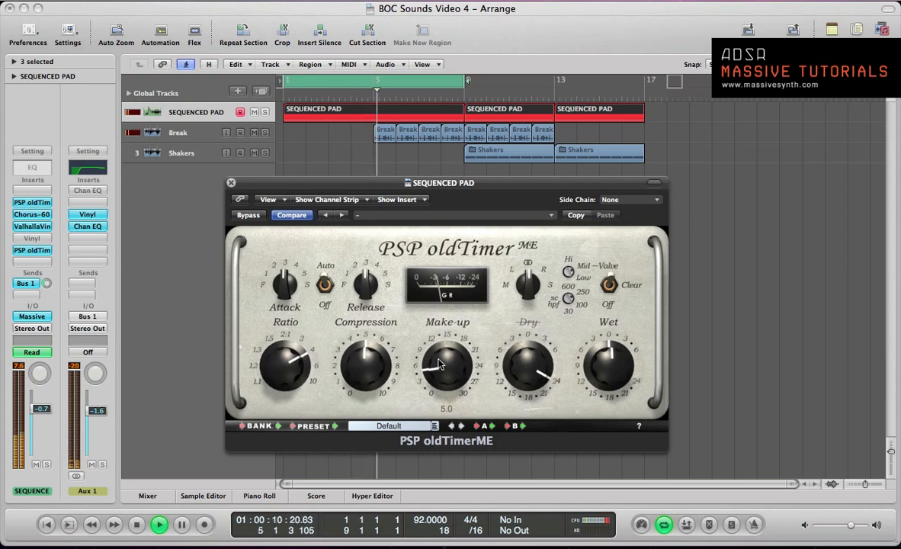
pyautogui.click(244, 217)
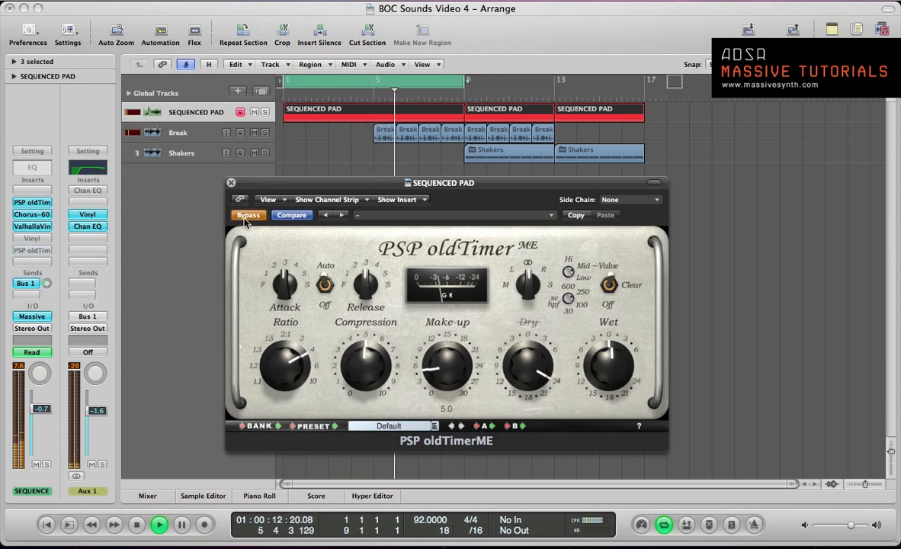
pyautogui.click(244, 217)
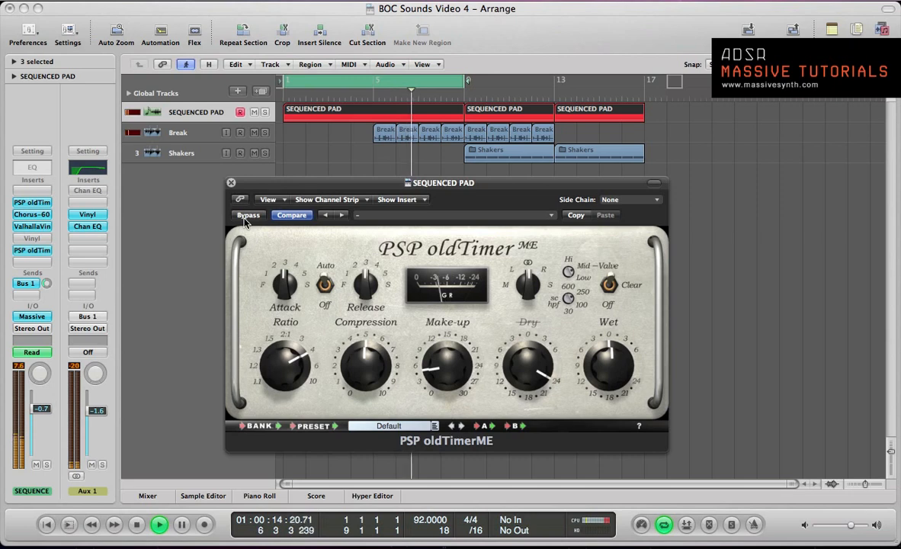
# - Shorten the cycle range to end at bar 5, compare the pad with PSP oldTimerME bypassed and active, and close its window
pyautogui.press('space')
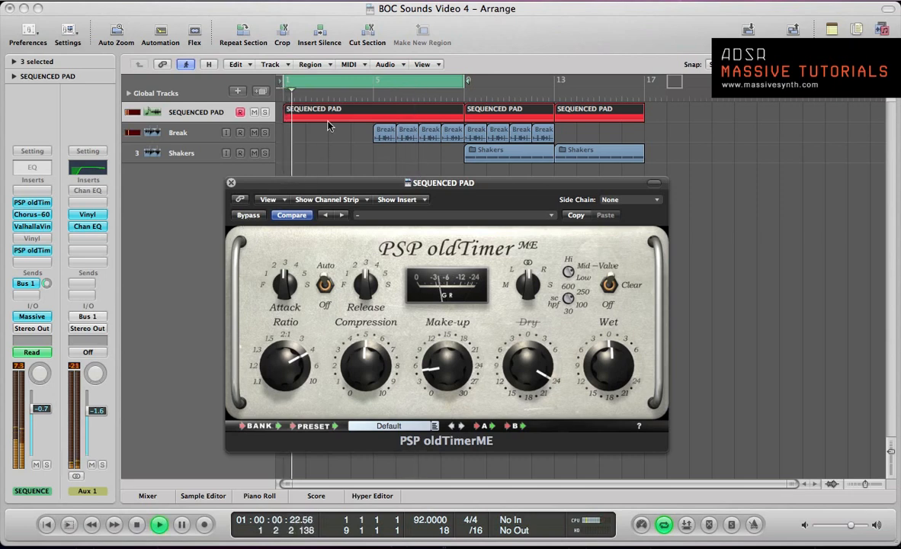
pyautogui.moveTo(460, 82); pyautogui.dragTo(375, 82)
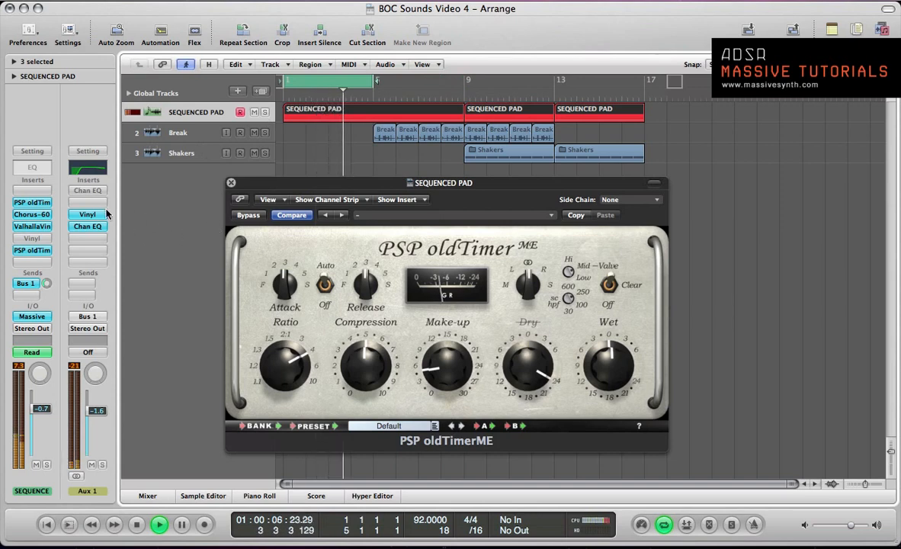
pyautogui.click(244, 217)
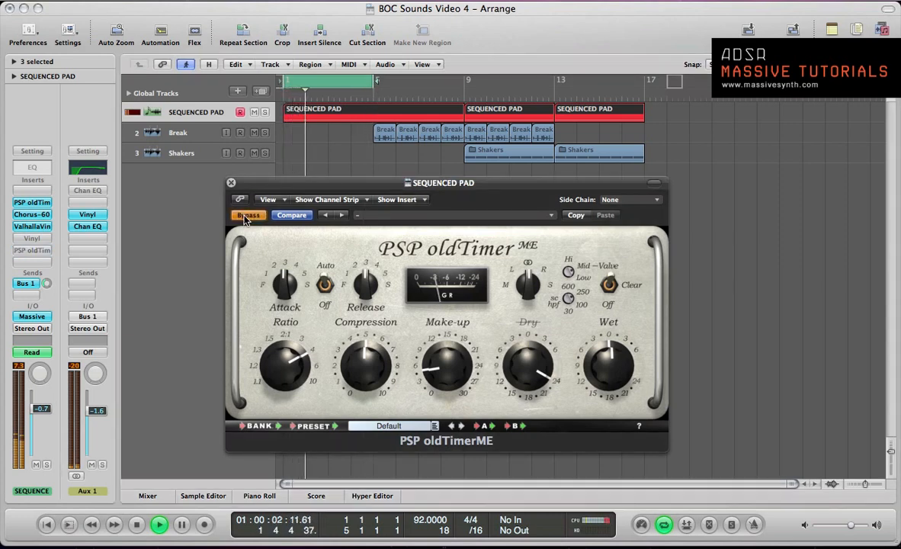
pyautogui.click(246, 216)
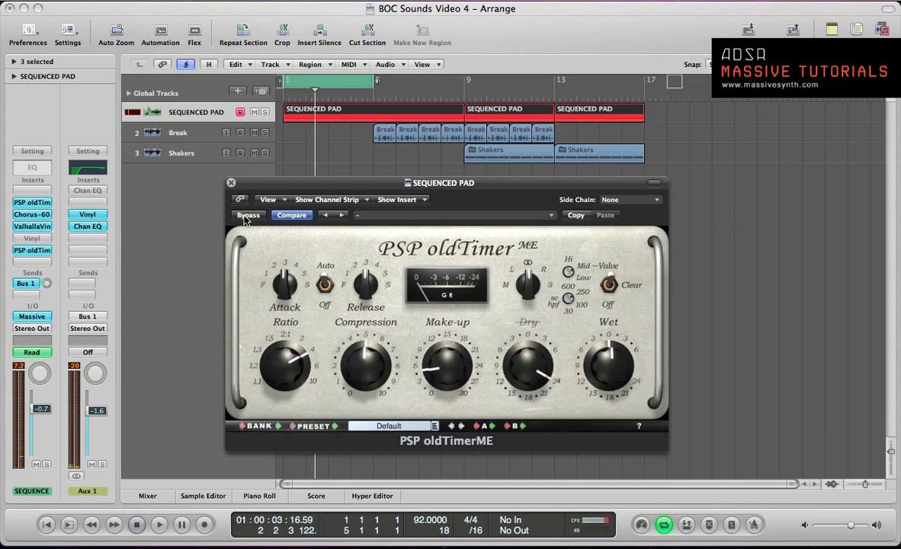
pyautogui.click(231, 183)
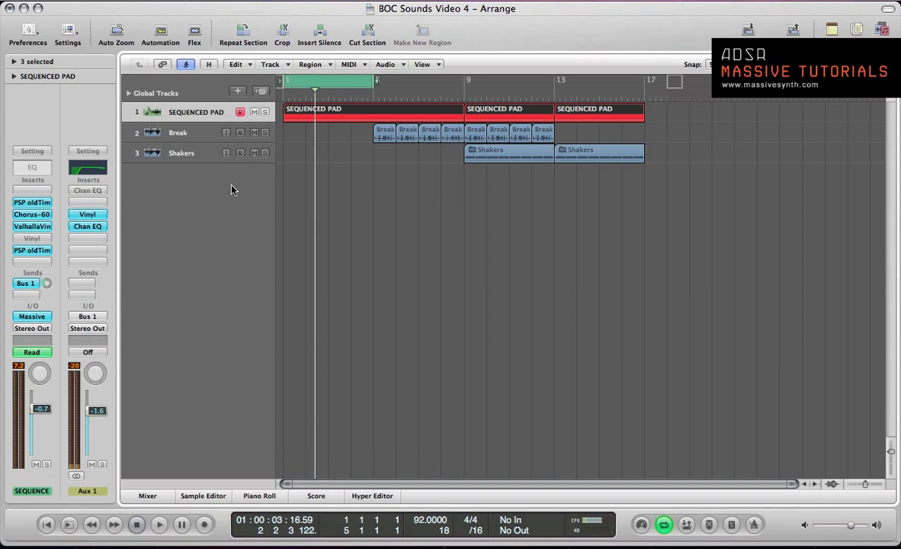
# - Turn off cycle mode and return the playhead to the start of the project
pyautogui.moveTo(317, 87); pyautogui.dragTo(347, 93)
pyautogui.click(347, 81)
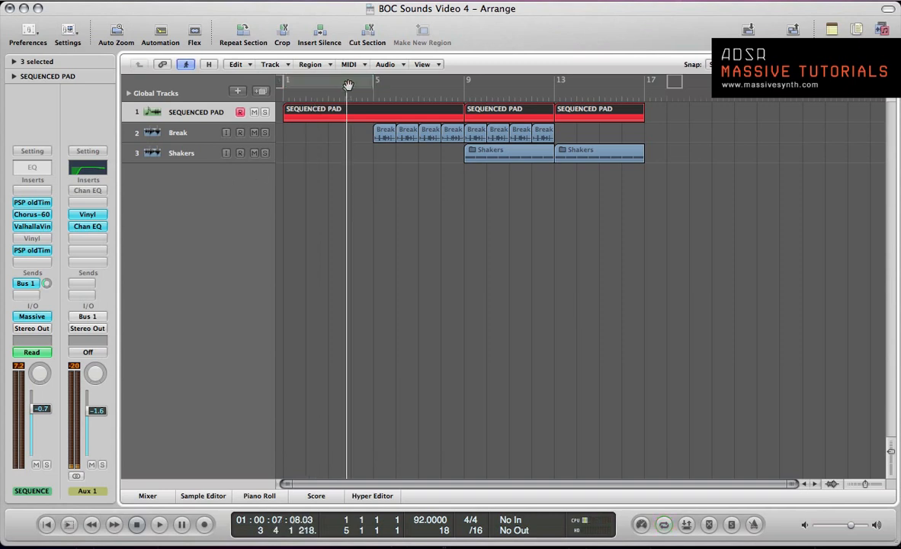
pyautogui.press('Return')
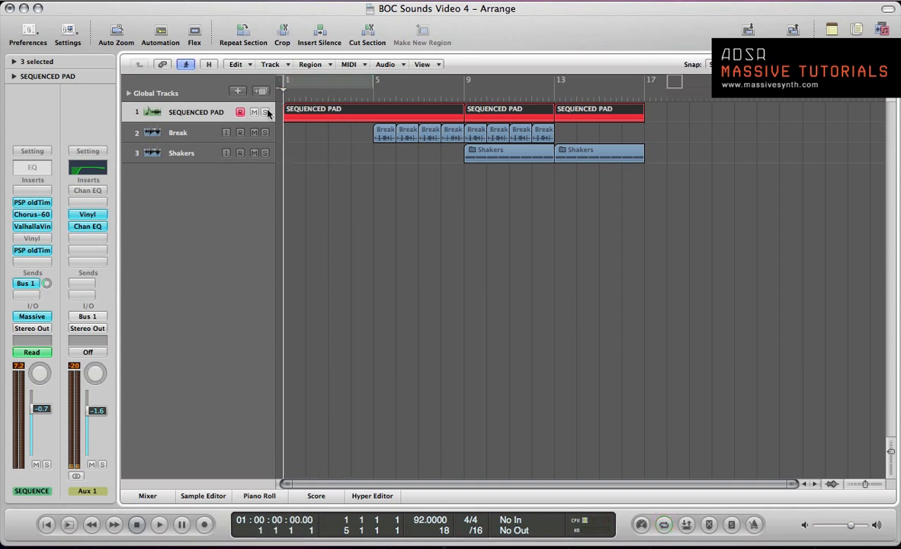
# - Review the pad channel's Chorus-60 settings, close that effect, and open the Massive instrument
pyautogui.click(32, 214)
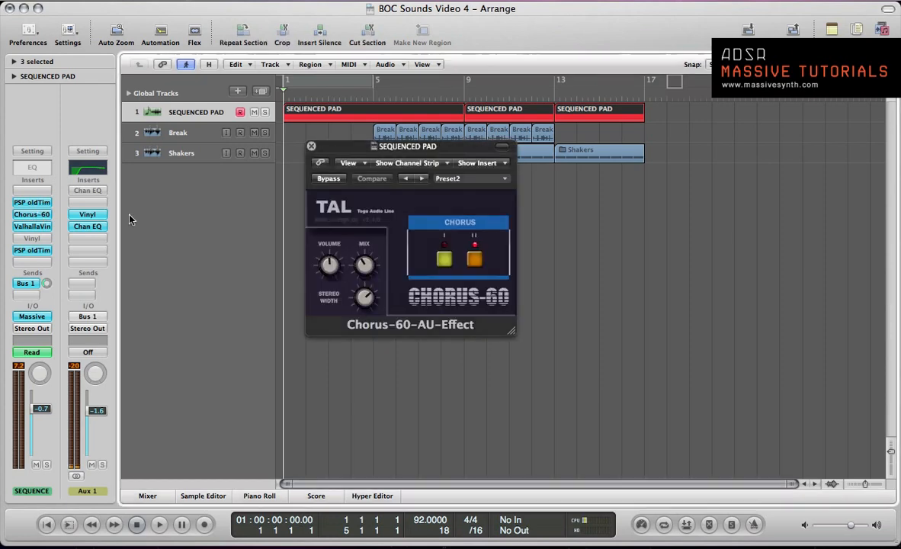
pyautogui.click(311, 146)
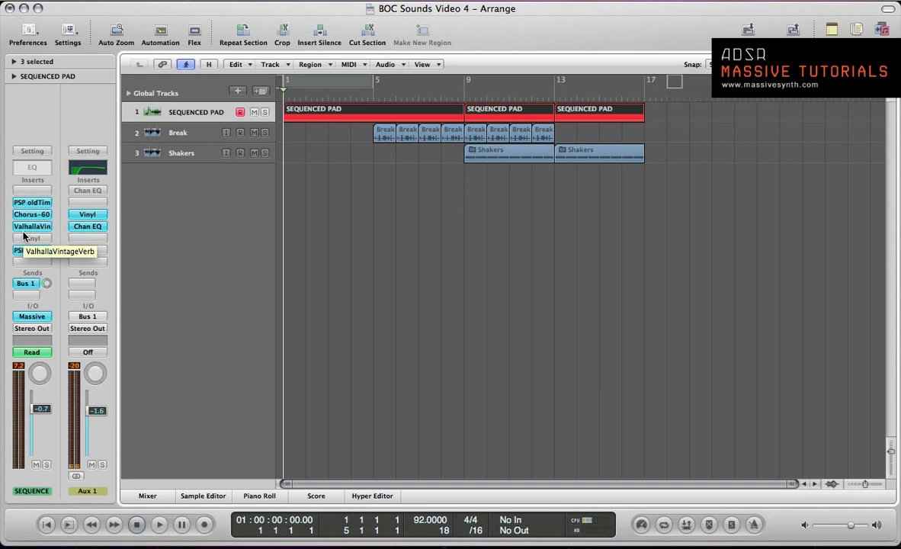
pyautogui.click(32, 317)
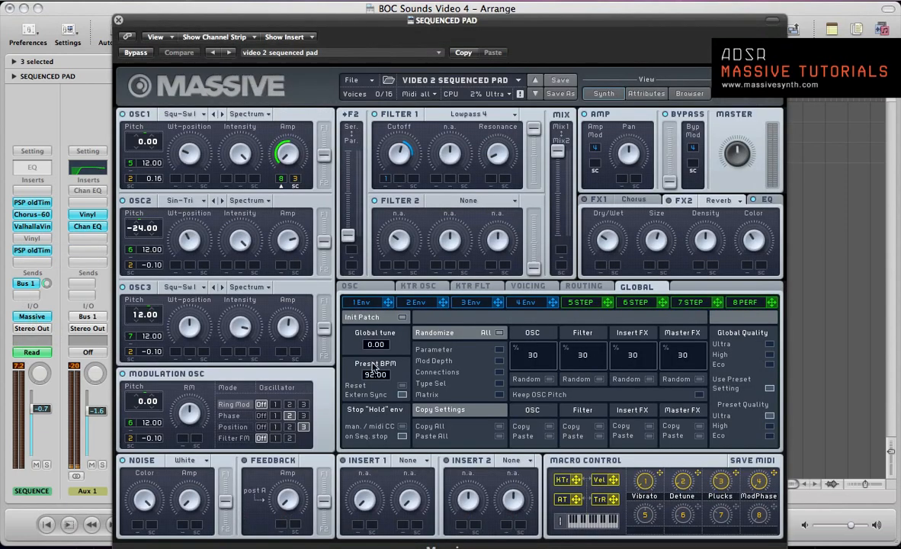